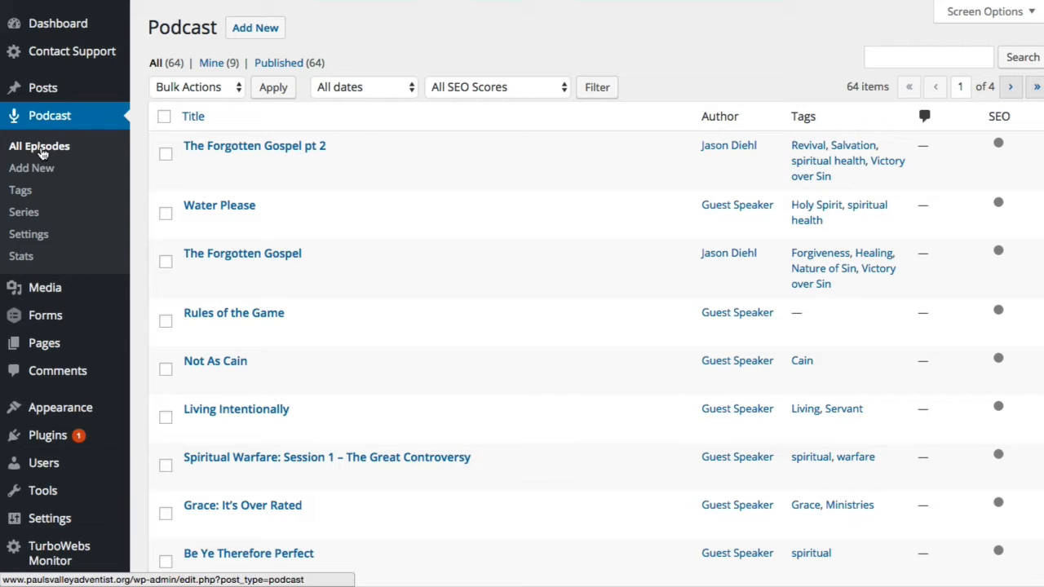
# Look through the list of podcast episodes and open the media library
pyautogui.scroll(-4, 264, 151)
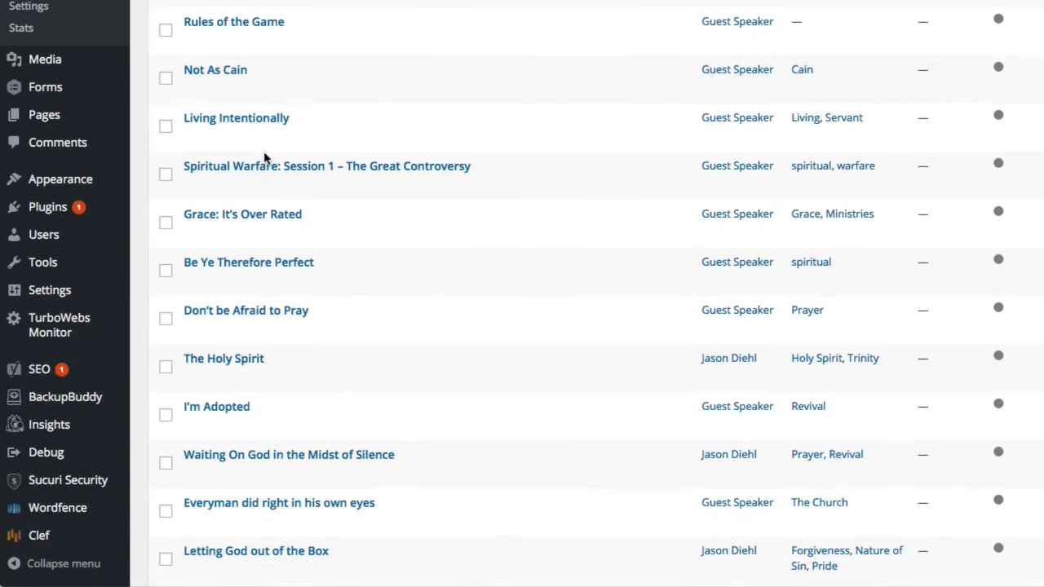
pyautogui.scroll(4, 264, 151)
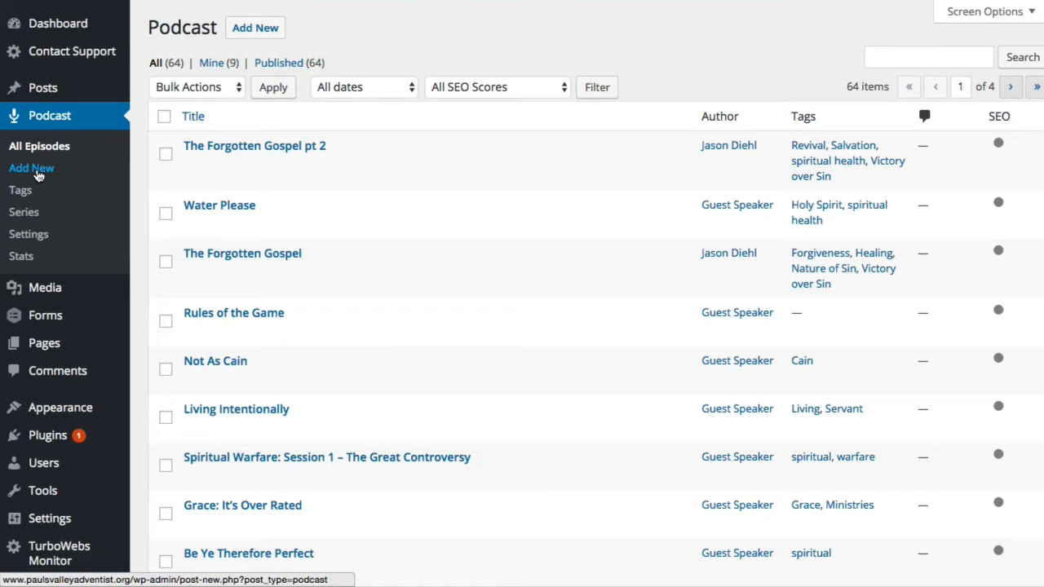
pyautogui.moveTo(37, 291)
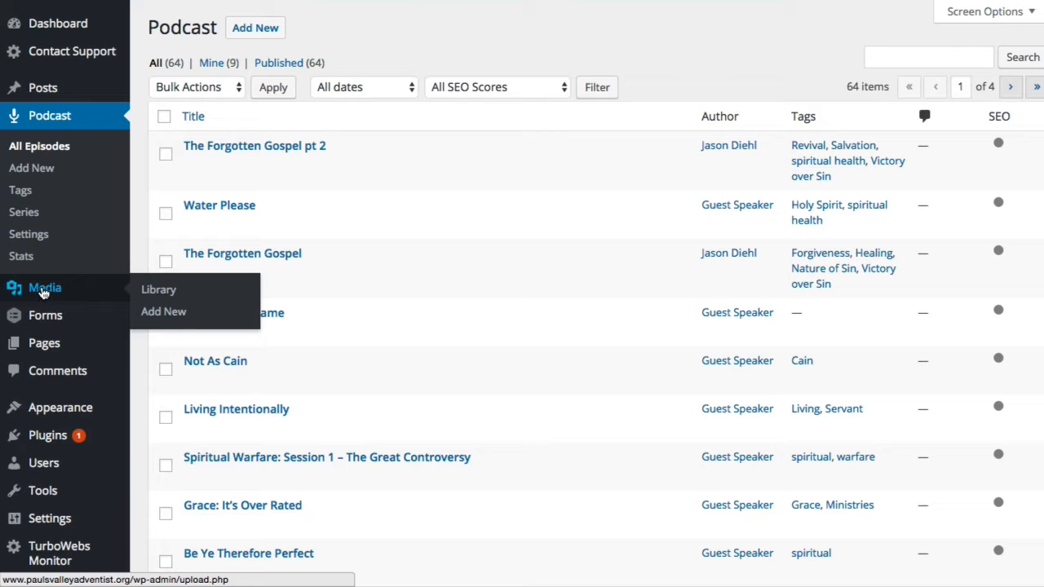
pyautogui.click(41, 292)
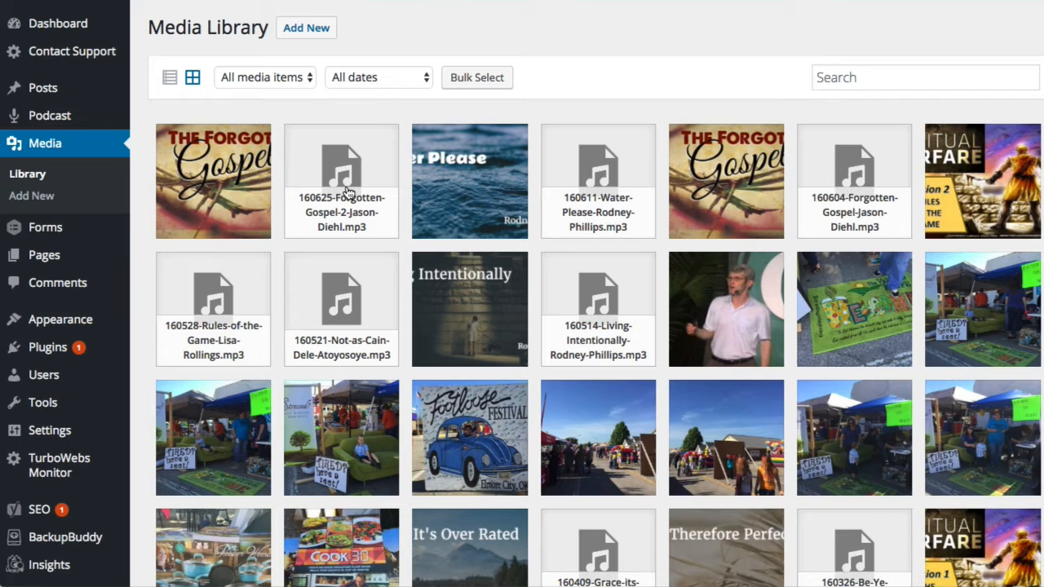
# Upload thumbs-login.jpg from the Video Resources folder in Finder to the media library, and delete the uploaded image
pyautogui.press('super+Tab')
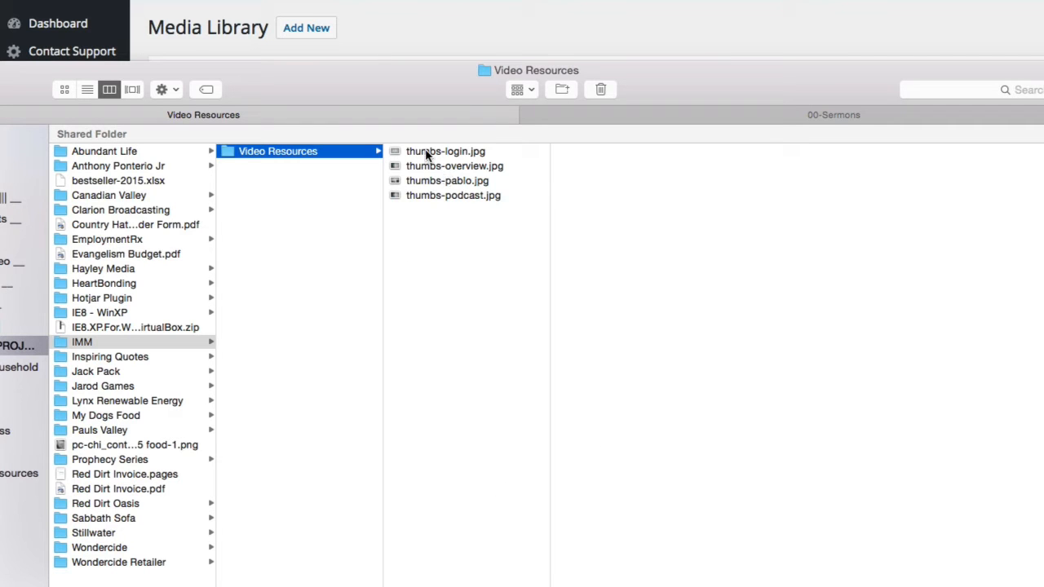
pyautogui.click(446, 153)
pyautogui.moveTo(434, 92); pyautogui.dragTo(454, 372)
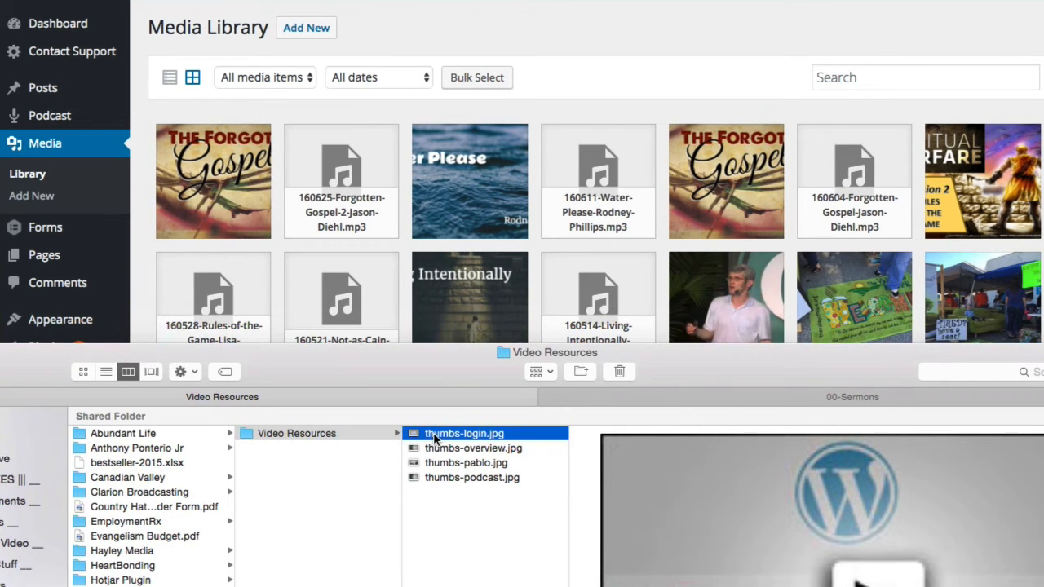
pyautogui.moveTo(438, 440); pyautogui.dragTo(411, 231)
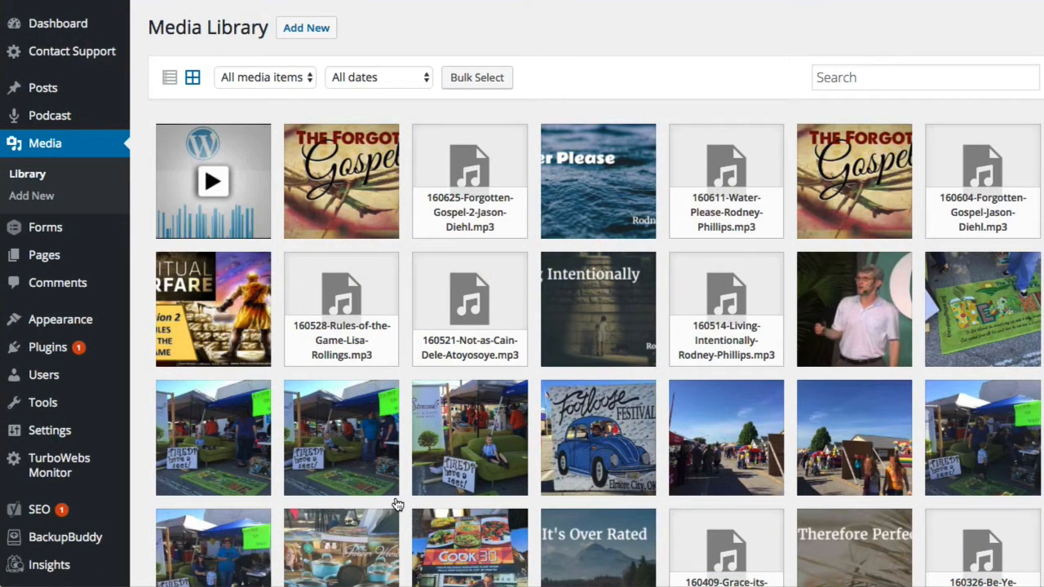
pyautogui.click(244, 217)
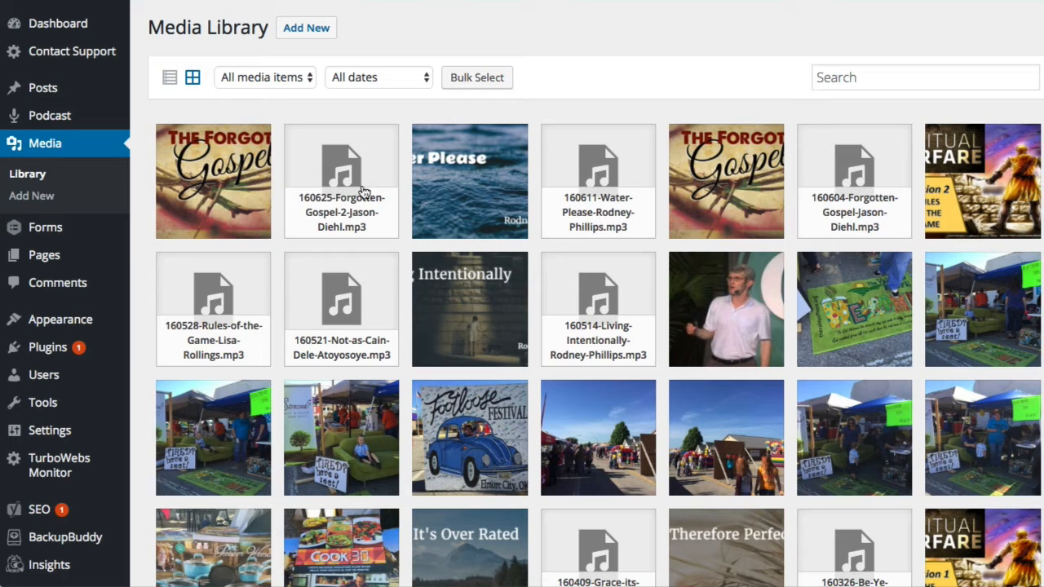
# Examine the attachment details of the latest Forgotten Gospel Part 2 image and the Water Please image
pyautogui.click(203, 177)
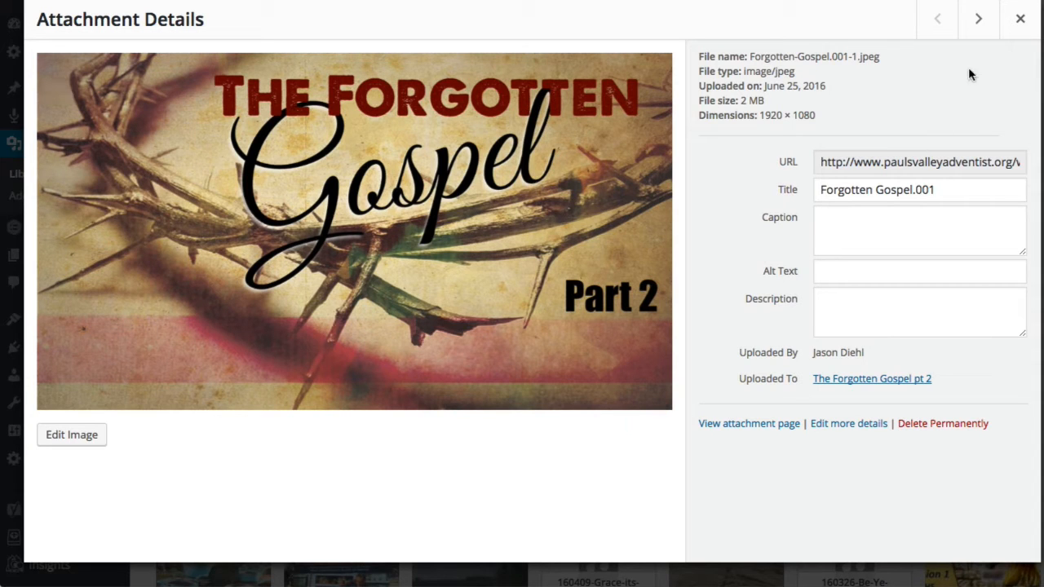
pyautogui.click(1020, 21)
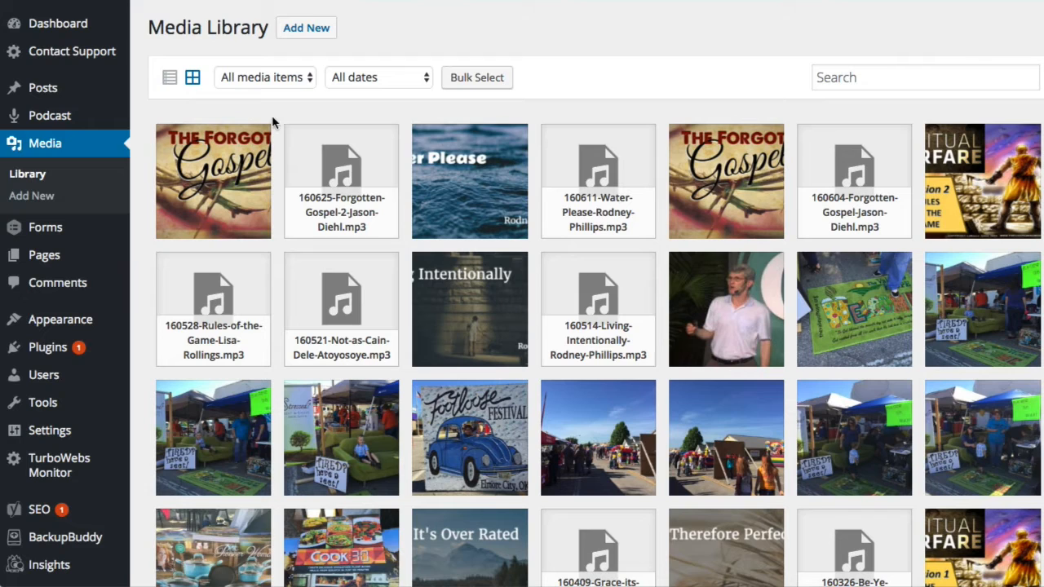
pyautogui.click(444, 173)
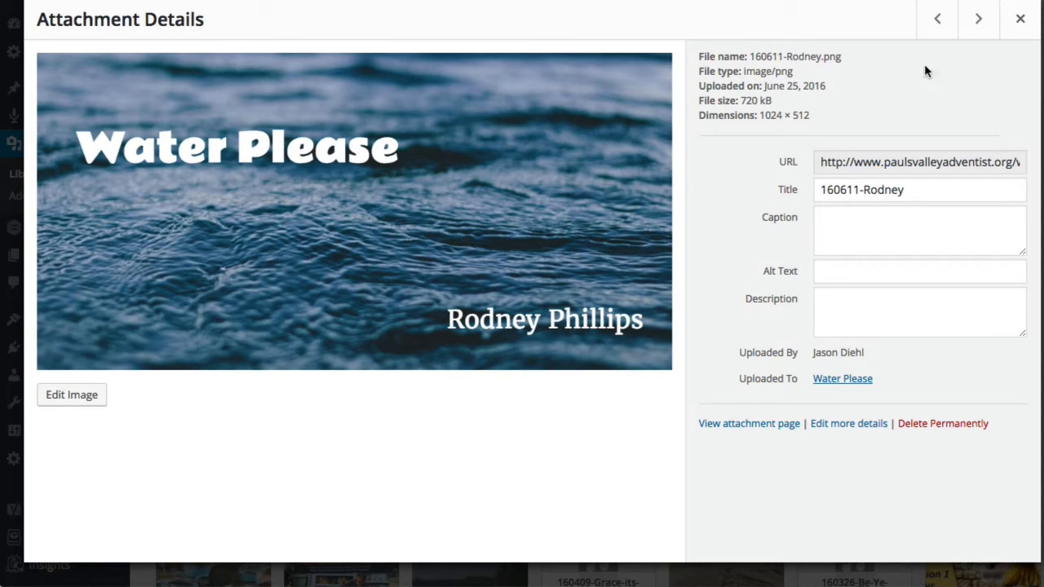
pyautogui.click(1023, 21)
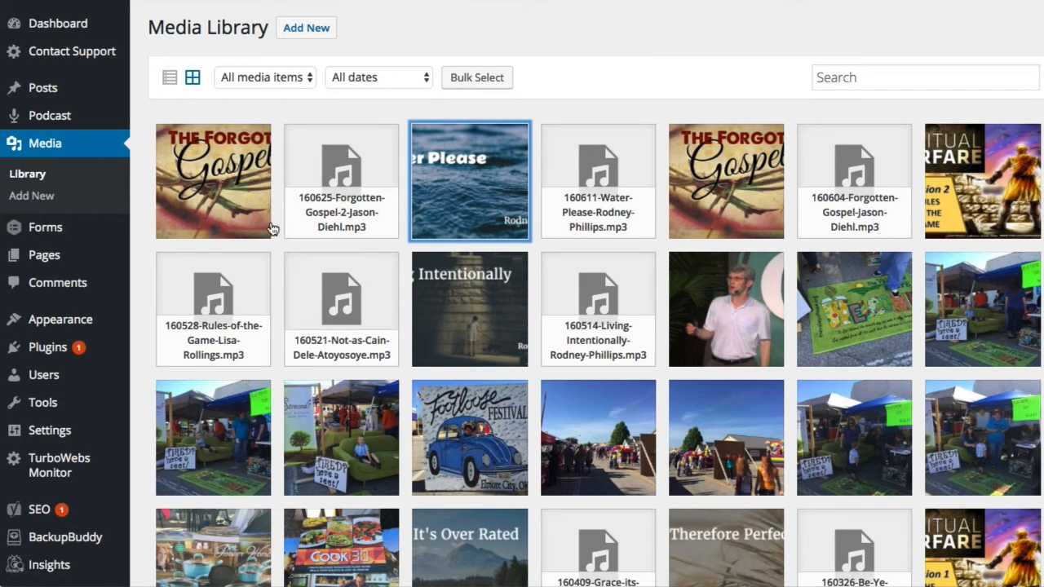
# Create a new podcast episode and place the cursor in its content area
pyautogui.click(59, 119)
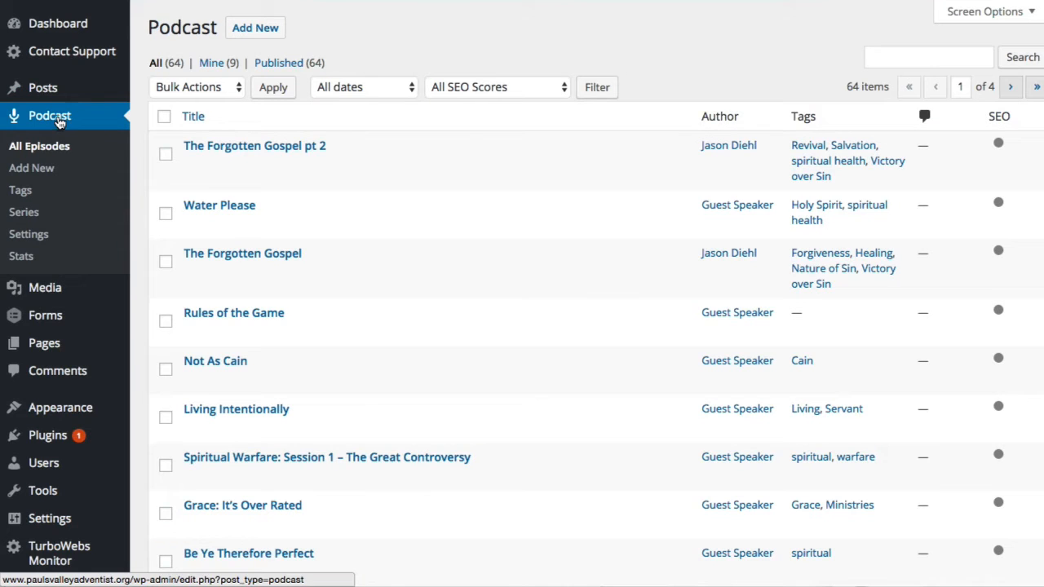
pyautogui.click(62, 181)
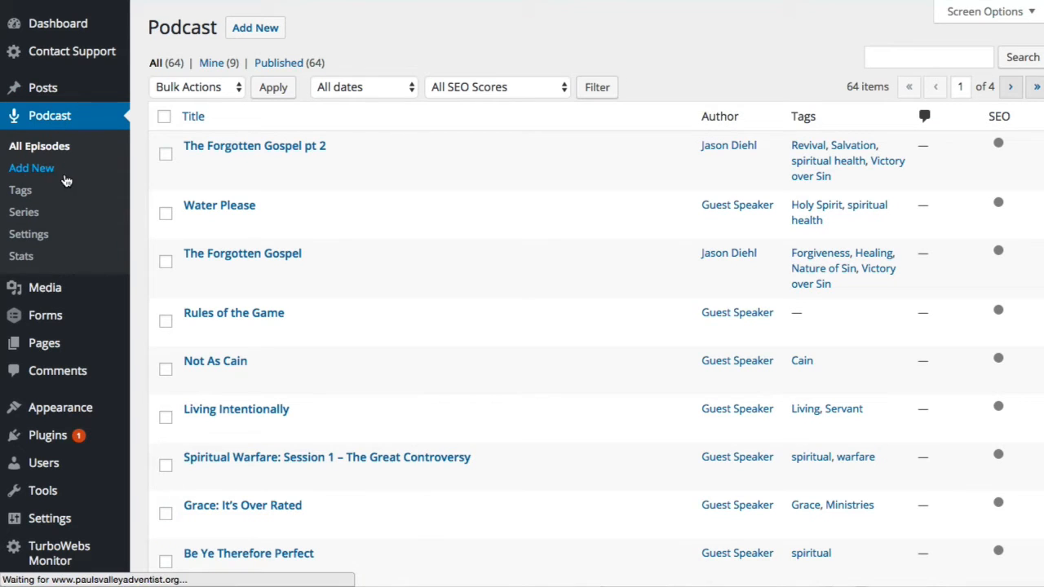
pyautogui.click(178, 70)
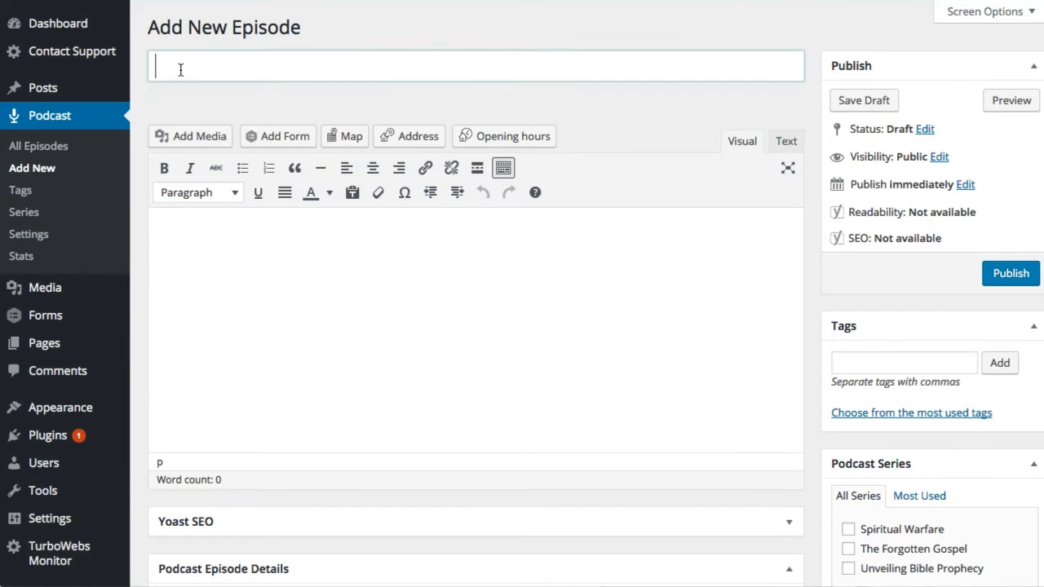
pyautogui.click(186, 240)
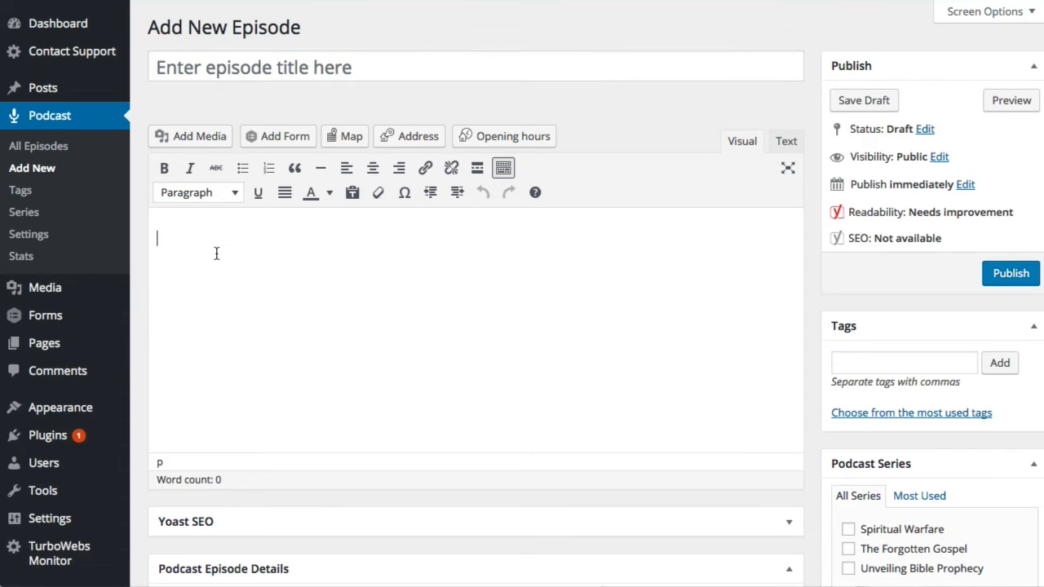
pyautogui.scroll(-2, 139, 270)
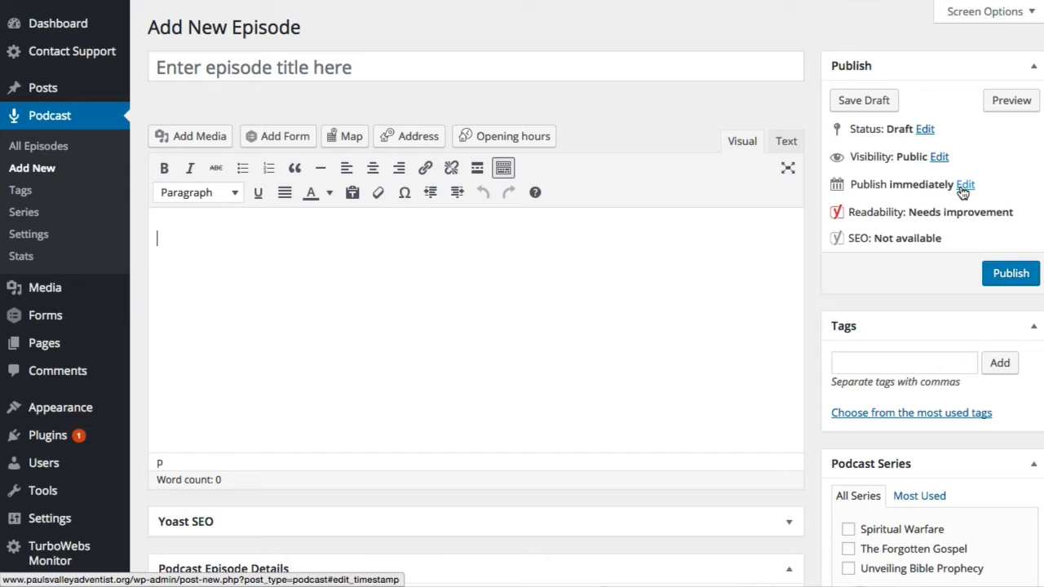
# Examine the publish date and time options of the new episode and cancel them unchanged
pyautogui.click(965, 186)
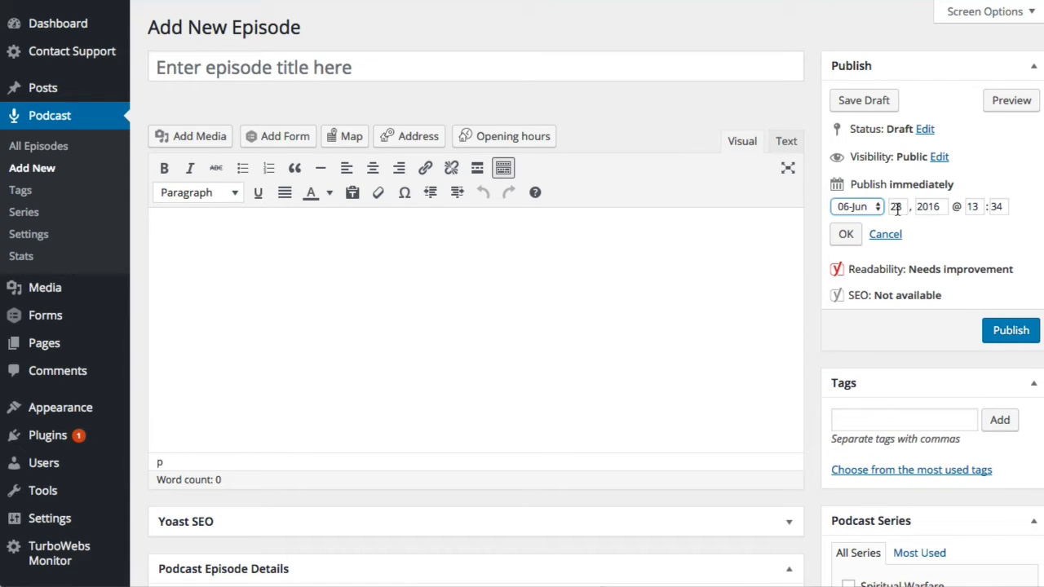
pyautogui.click(885, 234)
pyautogui.scroll(-1, 848, 239)
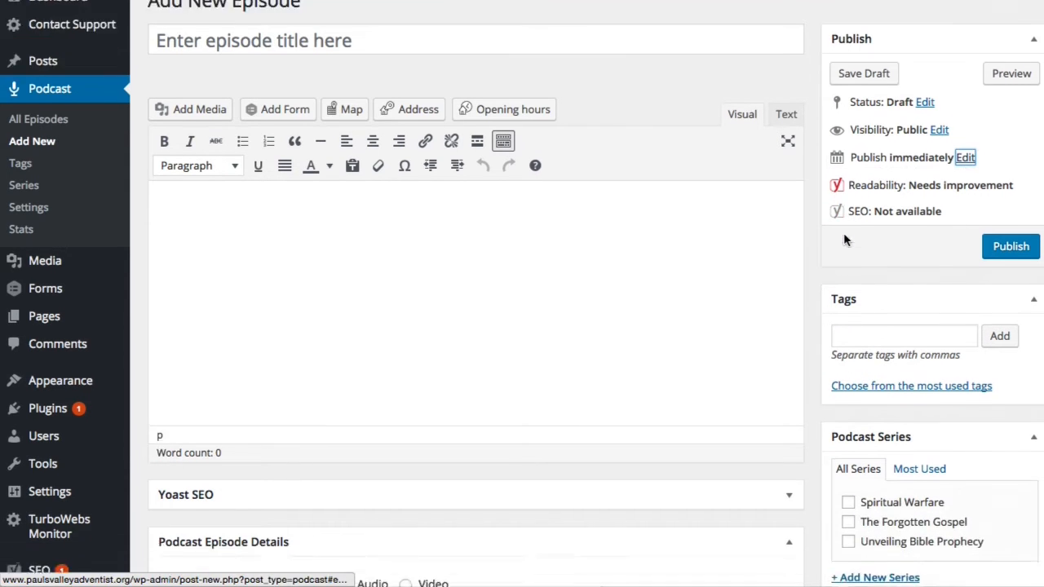
pyautogui.scroll(-3, 816, 245)
pyautogui.scroll(2, 623, 290)
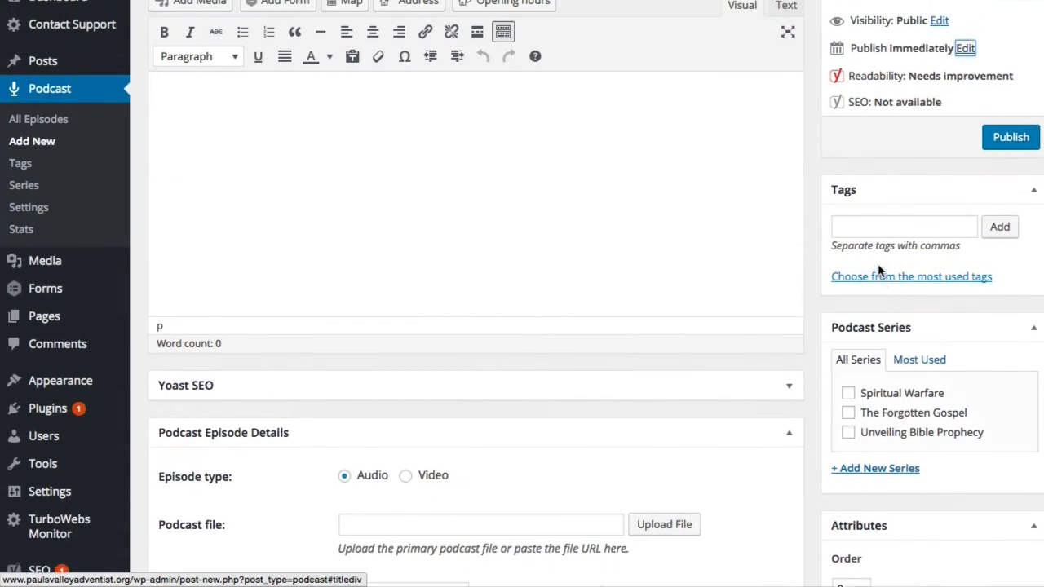
# Look through the most used tags available for the episode and collapse the tag list
pyautogui.scroll(1, 878, 265)
pyautogui.click(860, 250)
pyautogui.click(899, 308)
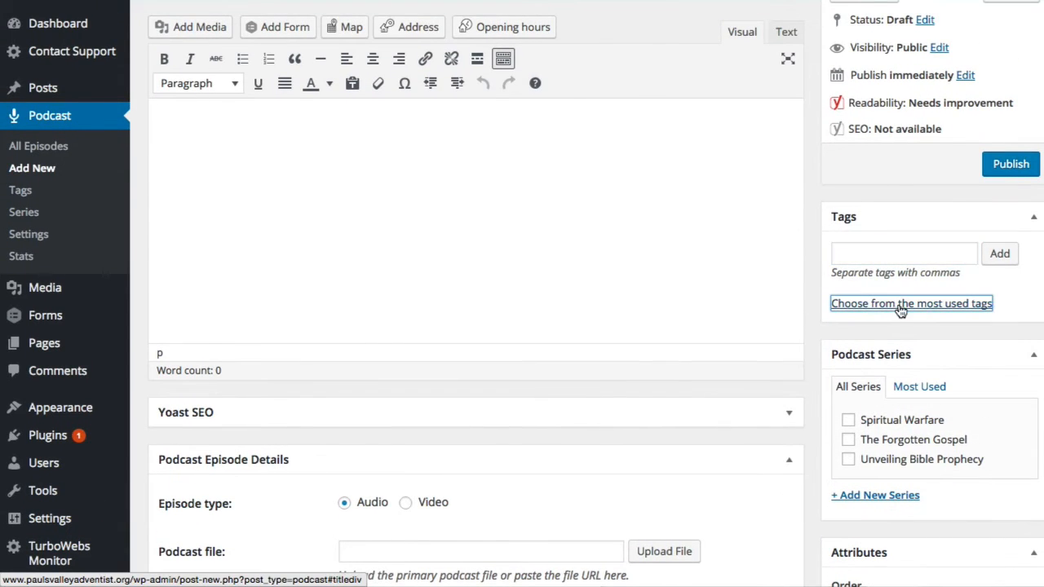
pyautogui.scroll(-3, 892, 313)
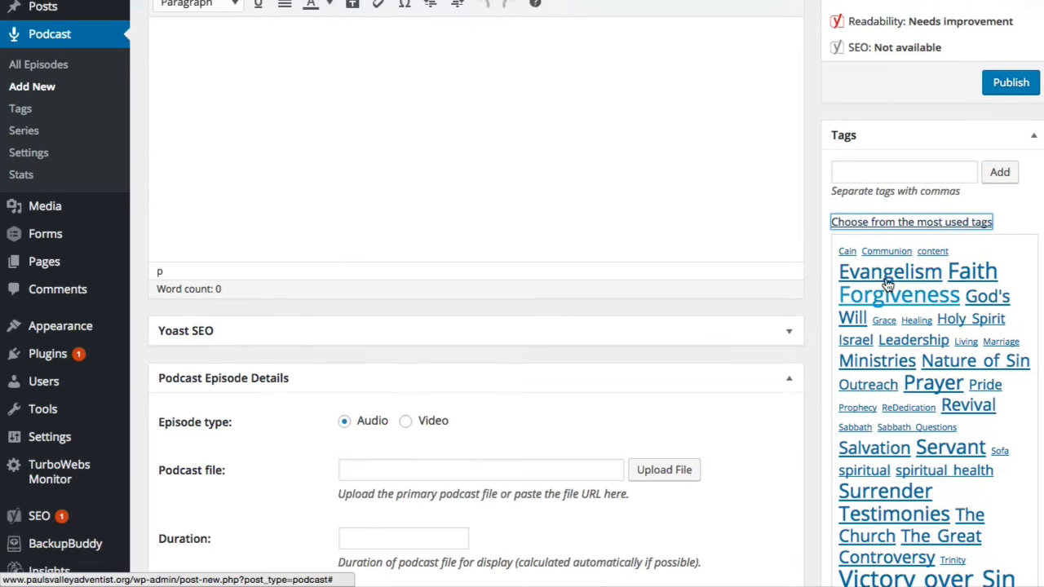
pyautogui.scroll(-4, 878, 298)
pyautogui.scroll(2, 907, 159)
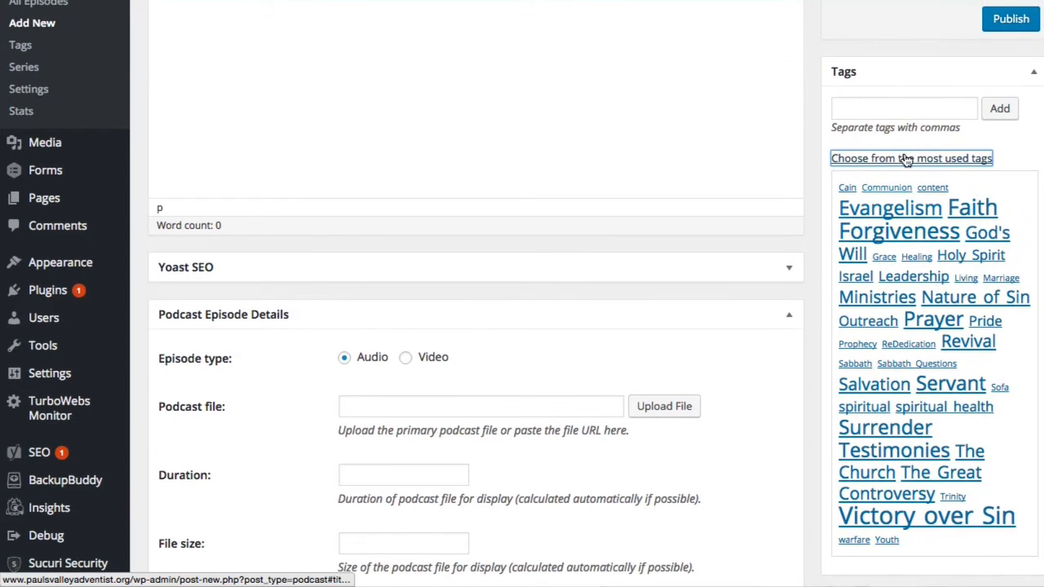
pyautogui.click(904, 159)
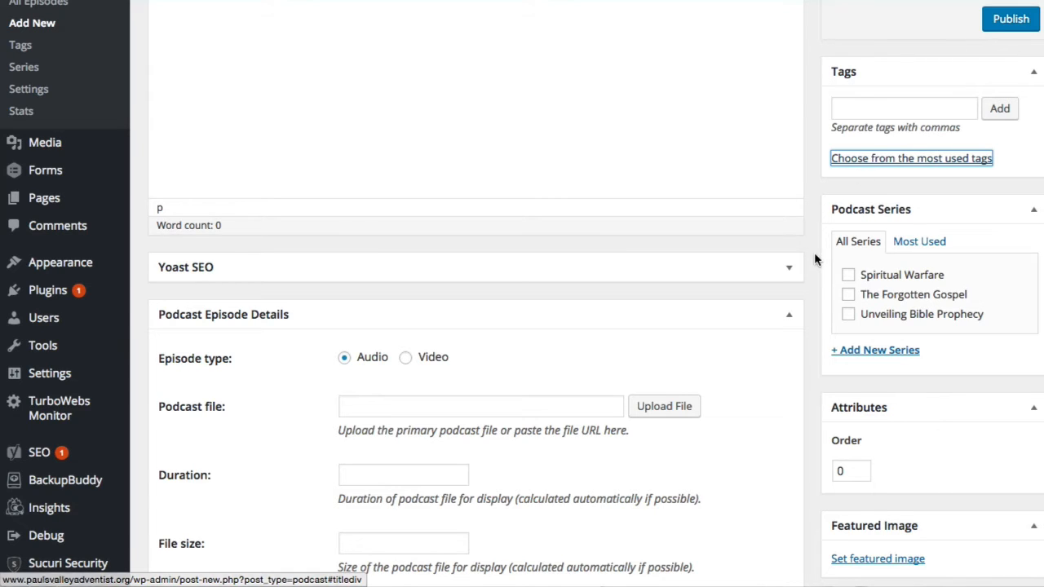
# Preview the Forgotten Gospel Part 2 and Water Please images as featured image choices, closing without setting one
pyautogui.scroll(-2, 870, 152)
pyautogui.scroll(-5, 797, 252)
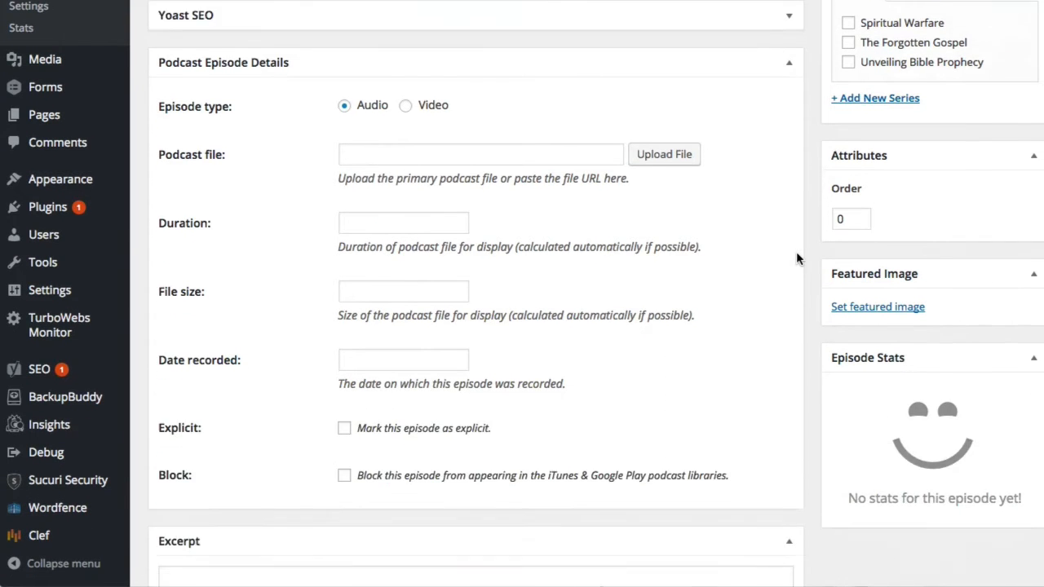
pyautogui.scroll(2, 790, 228)
pyautogui.scroll(1, 790, 227)
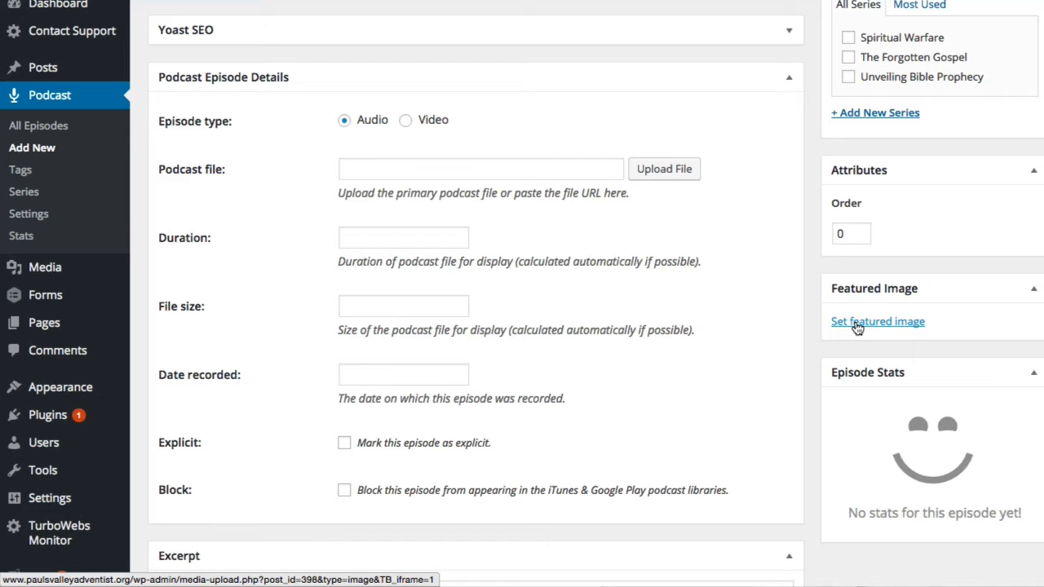
pyautogui.click(857, 326)
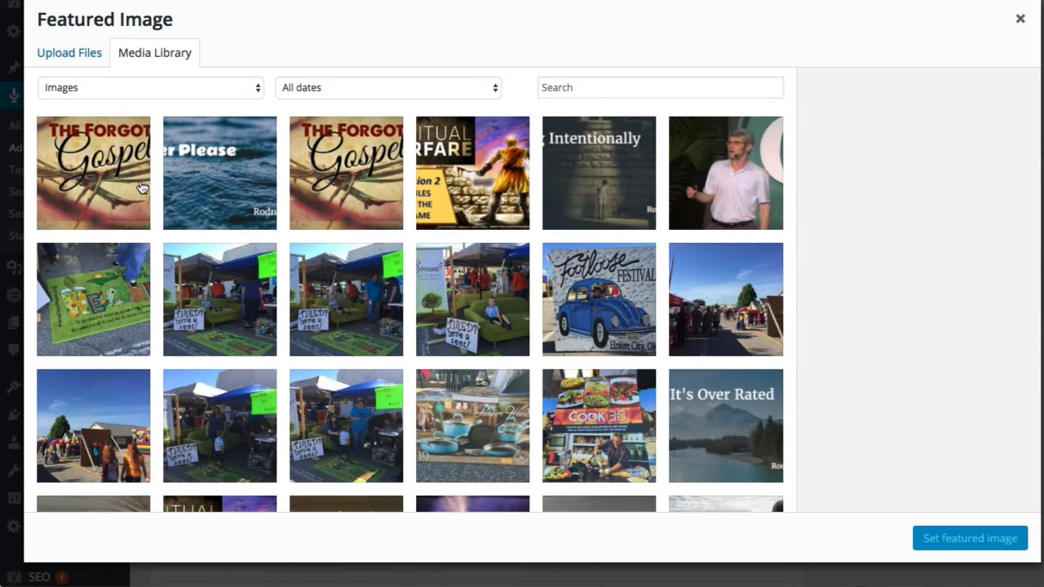
pyautogui.click(103, 181)
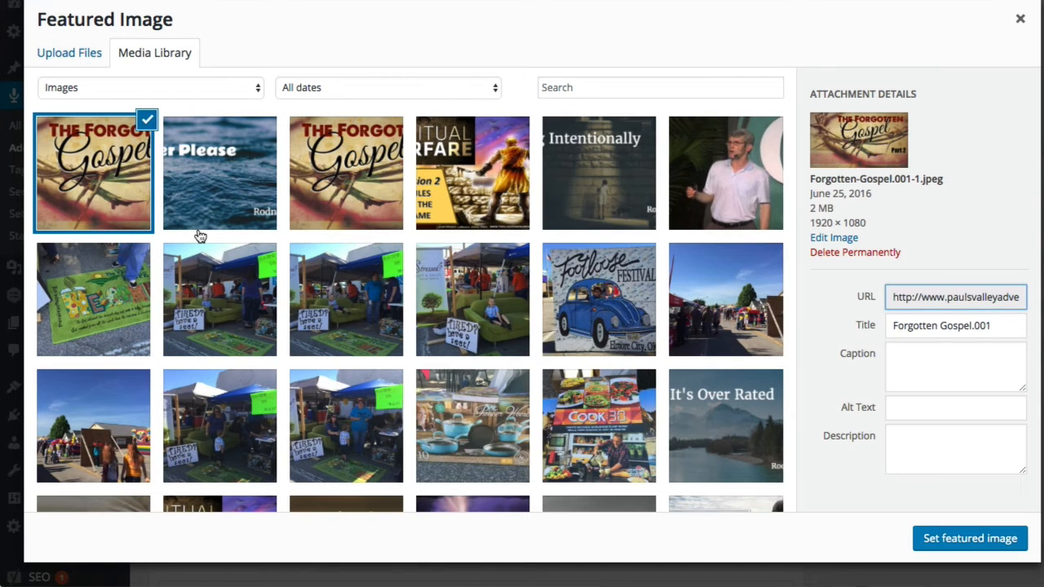
pyautogui.click(215, 191)
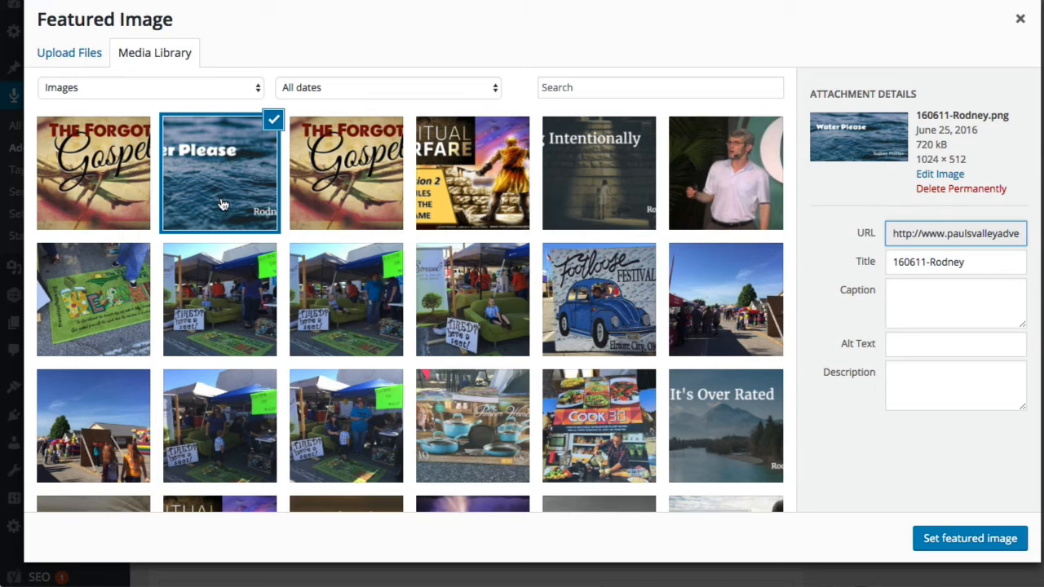
pyautogui.click(1022, 23)
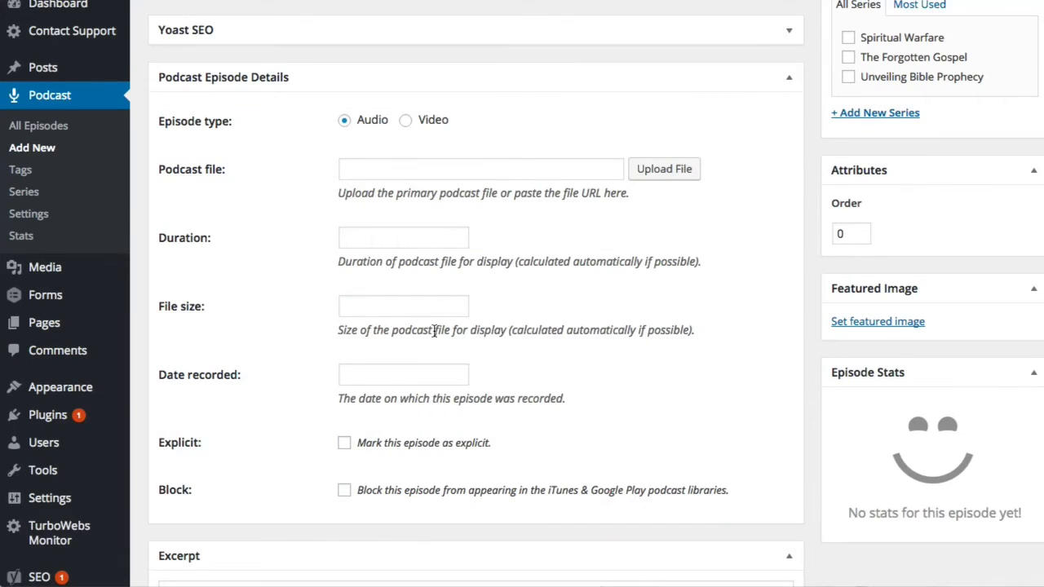
# Check the file upload option for the episode's featured image and close it without uploading
pyautogui.scroll(1, 353, 275)
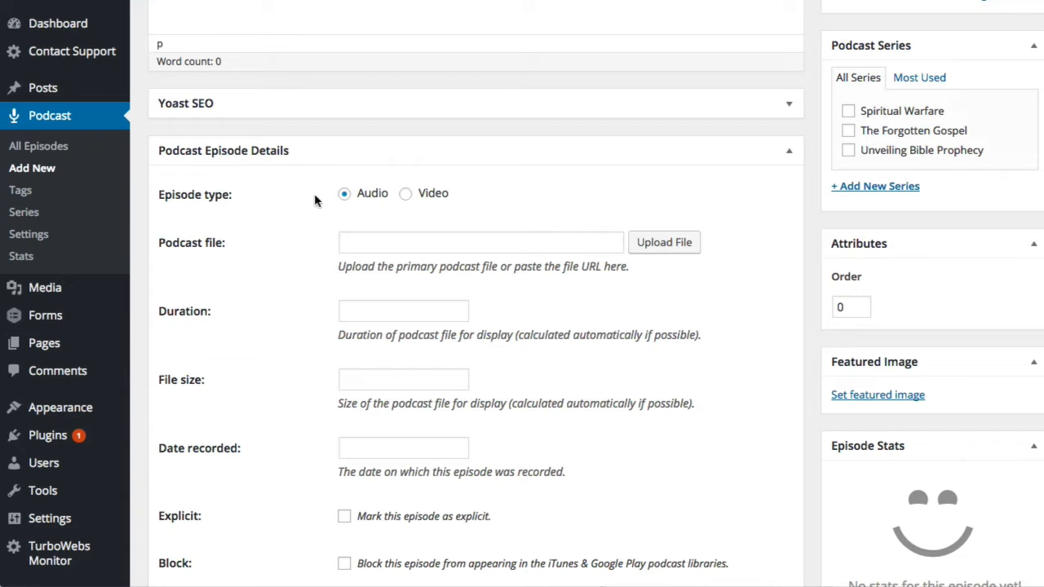
pyautogui.click(881, 397)
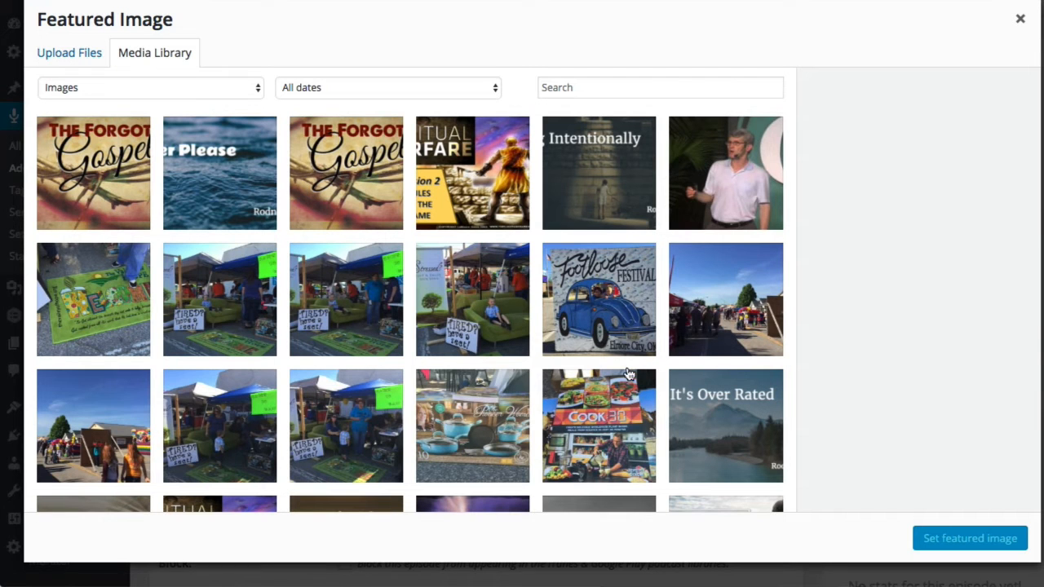
pyautogui.click(74, 54)
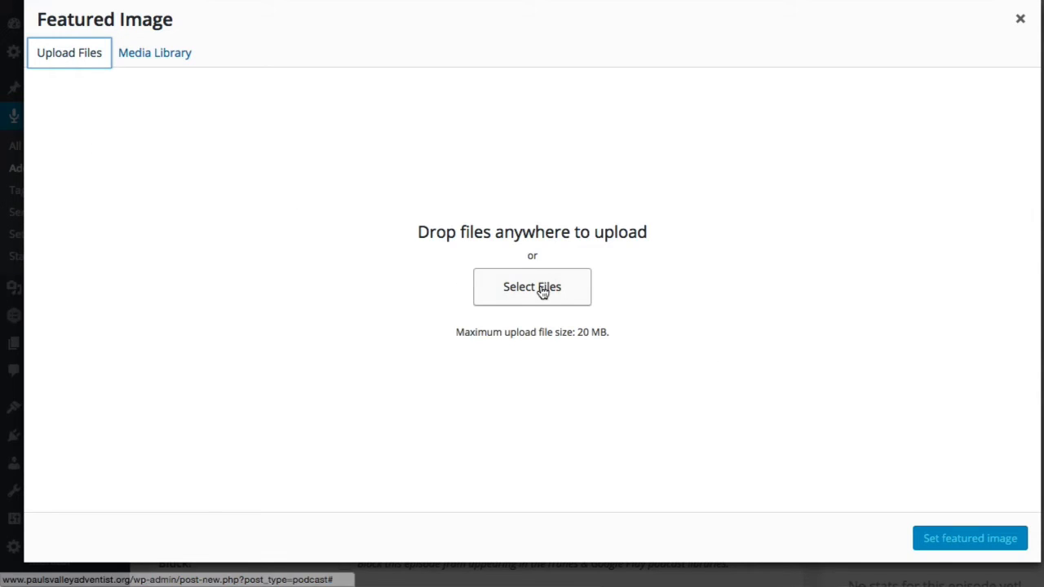
pyautogui.click(1020, 19)
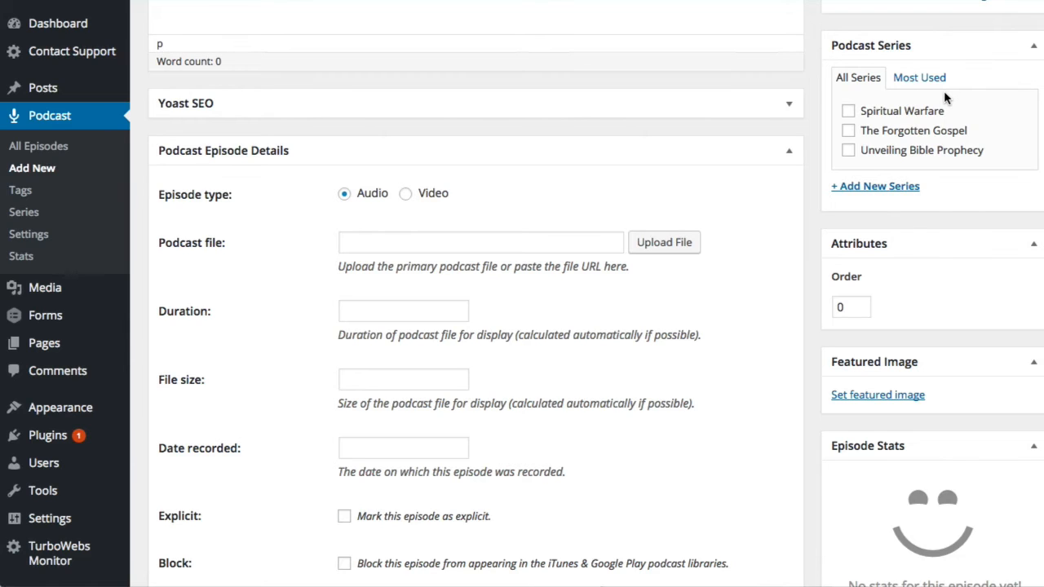
# Check the podcast file upload option and preview the Forgotten Gospel 2 audio from the media library, closing without choosing a file
pyautogui.click(424, 242)
pyautogui.click(669, 244)
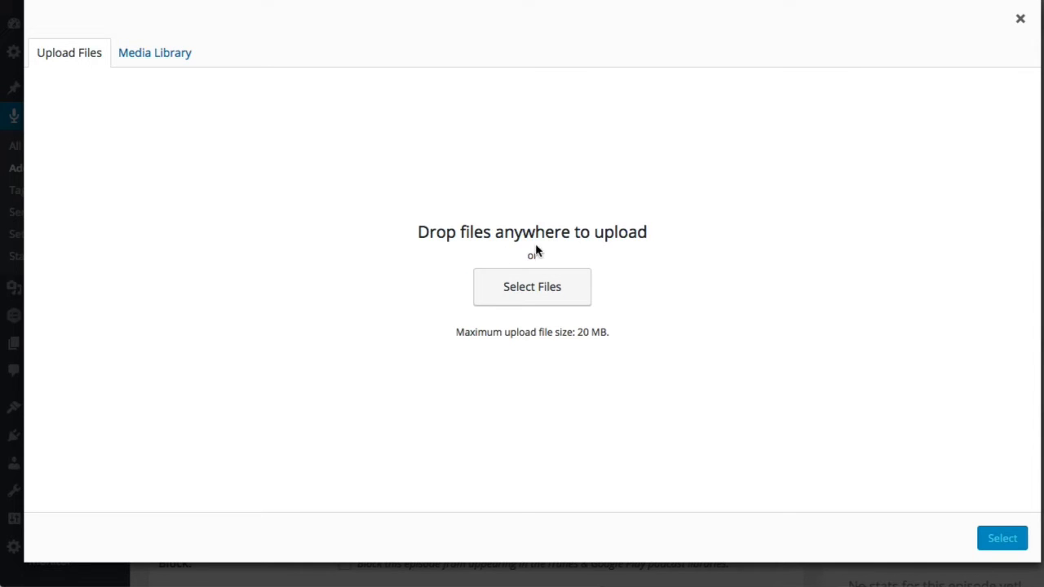
pyautogui.click(1020, 18)
pyautogui.click(662, 242)
pyautogui.click(128, 52)
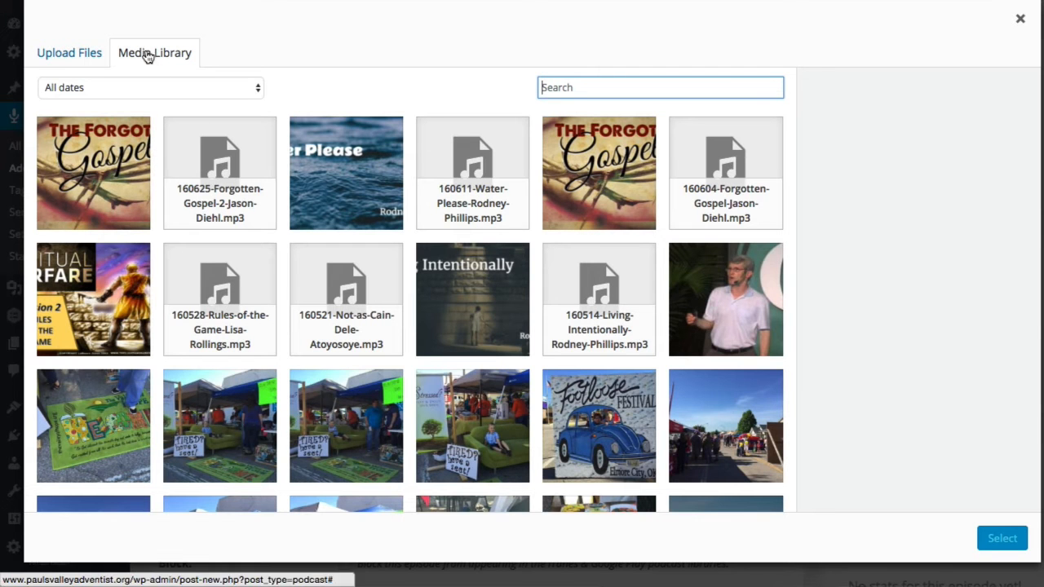
pyautogui.click(216, 204)
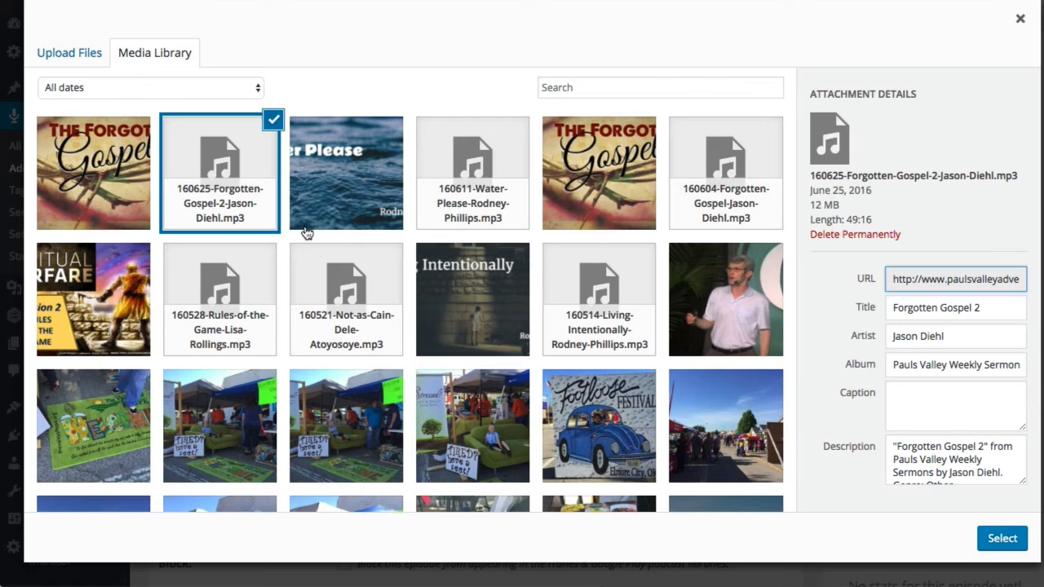
pyautogui.click(1020, 18)
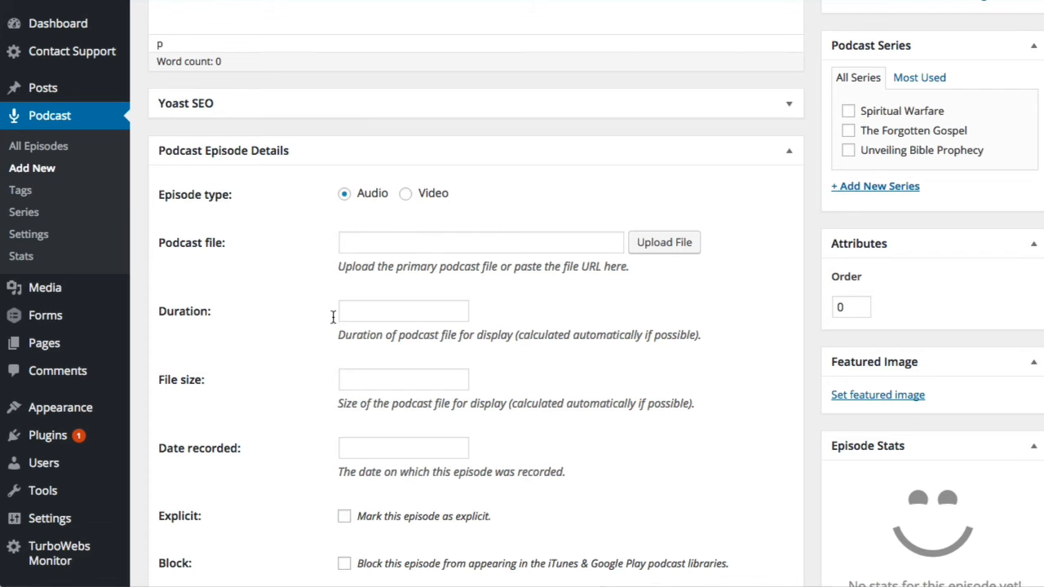
# Examine the episode's duration, file size and date recorded fields, closing the date calendar without picking a date
pyautogui.scroll(-1, 324, 315)
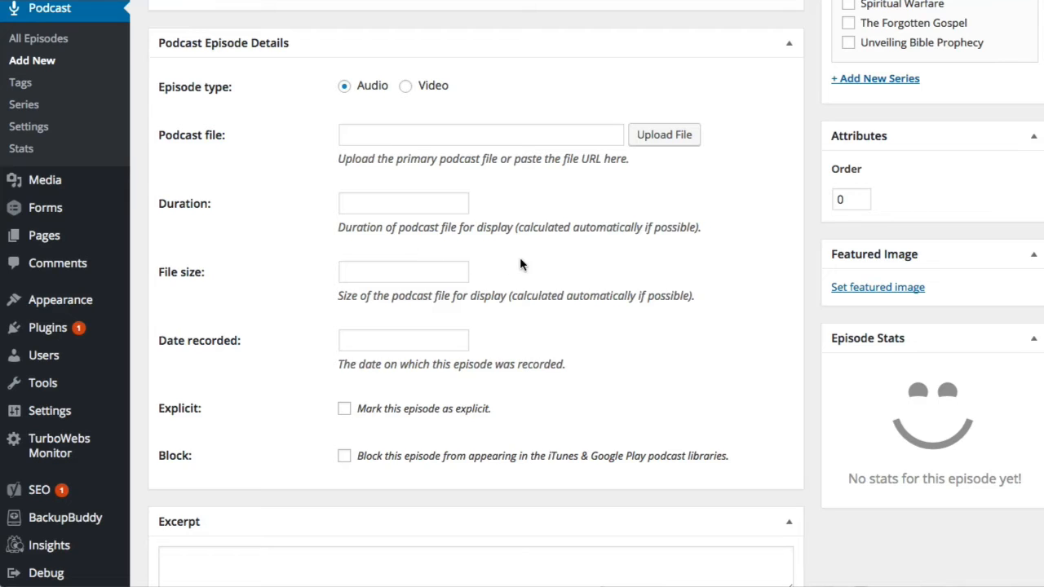
pyautogui.moveTo(523, 227); pyautogui.dragTo(716, 229)
pyautogui.click(700, 255)
pyautogui.scroll(1, 398, 273)
pyautogui.click(363, 215)
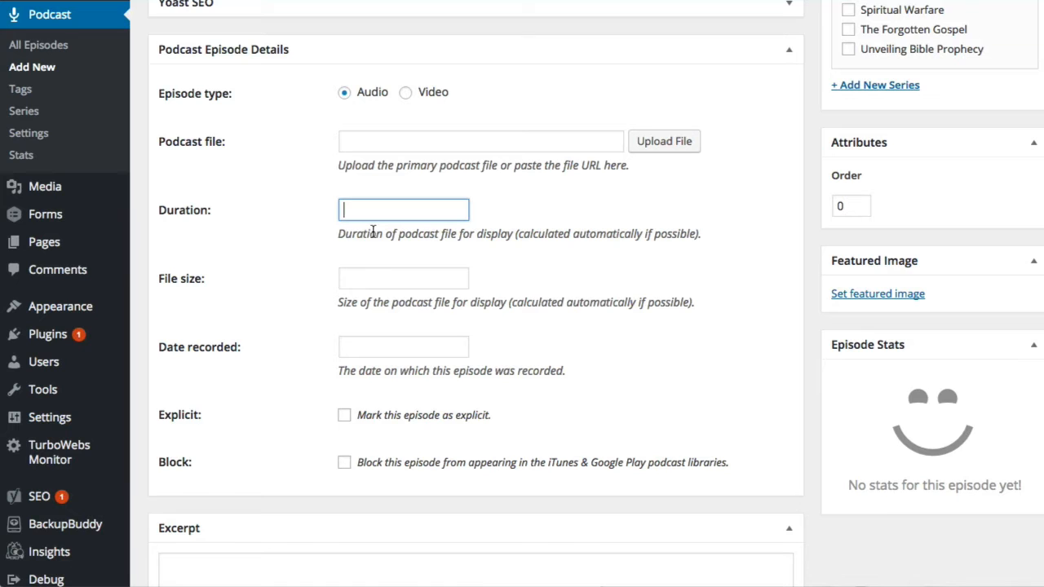
pyautogui.click(355, 278)
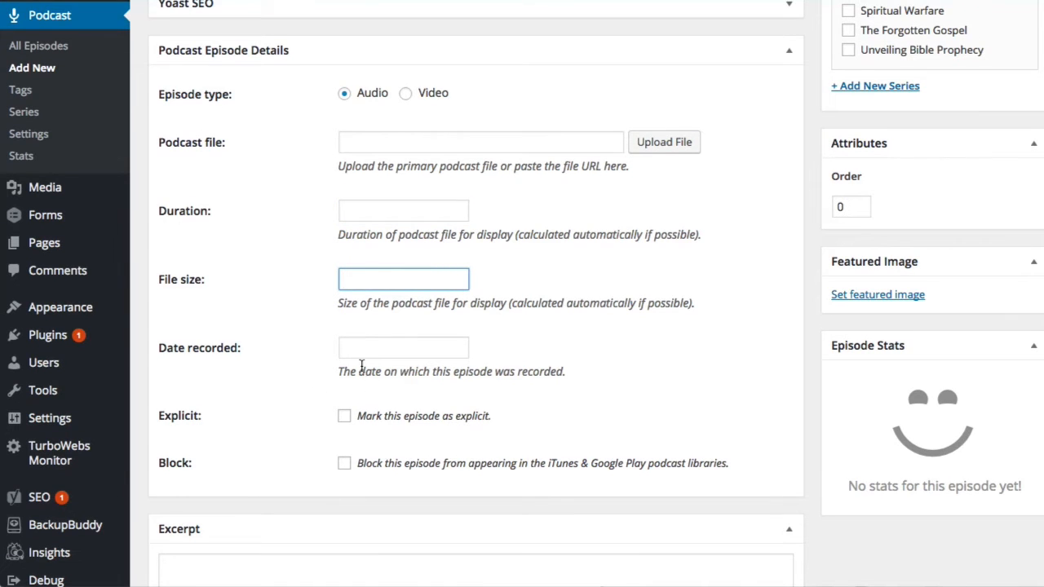
pyautogui.click(356, 345)
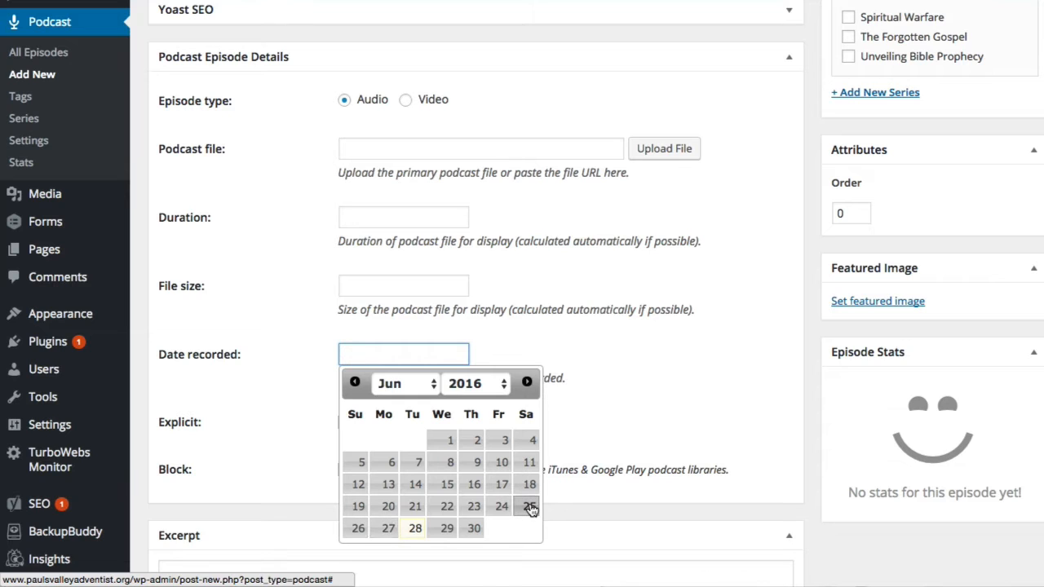
pyautogui.click(240, 380)
# Review the episode's explicit and block options, excerpt, custom fields and discussion settings, and view the author choices without changing them
pyautogui.scroll(-3, 239, 380)
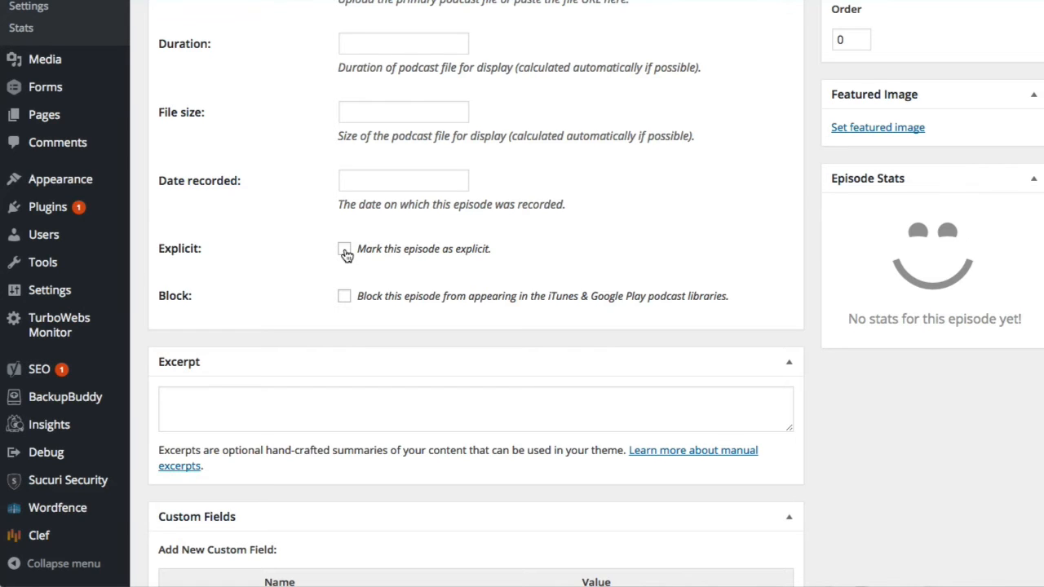
pyautogui.scroll(-1, 343, 316)
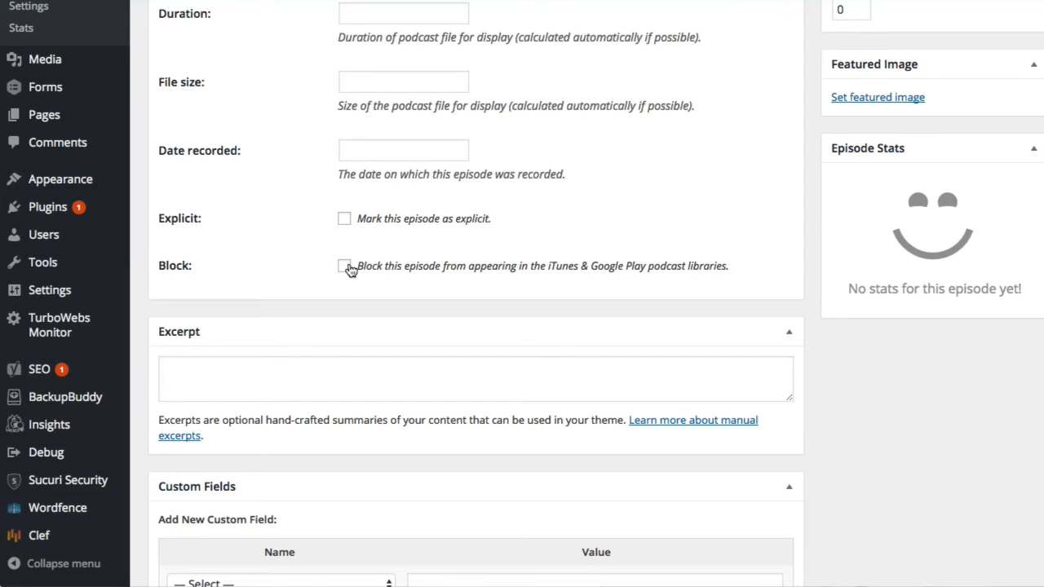
pyautogui.scroll(-6, 239, 365)
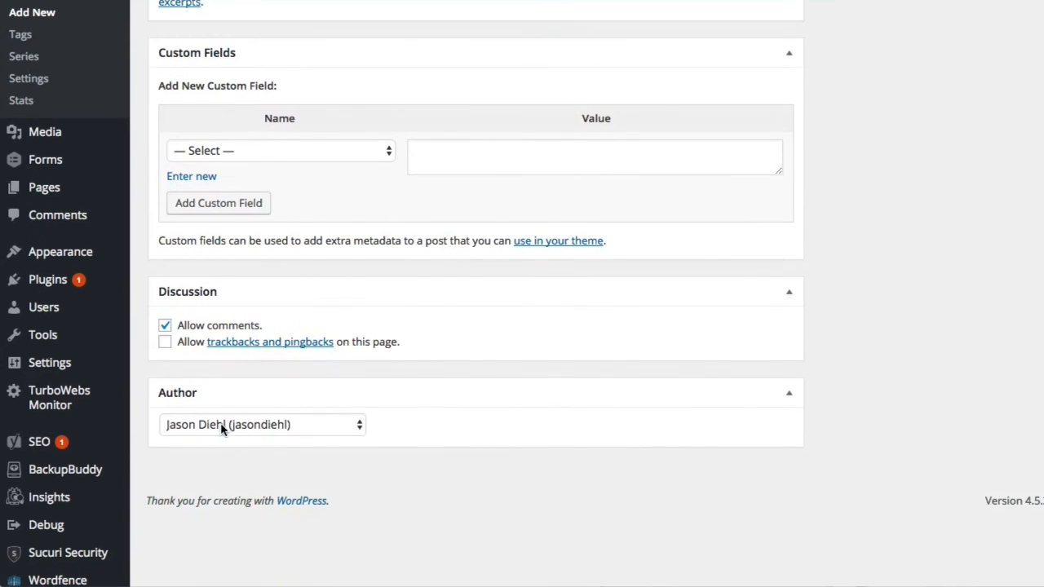
pyautogui.click(223, 429)
pyautogui.click(462, 424)
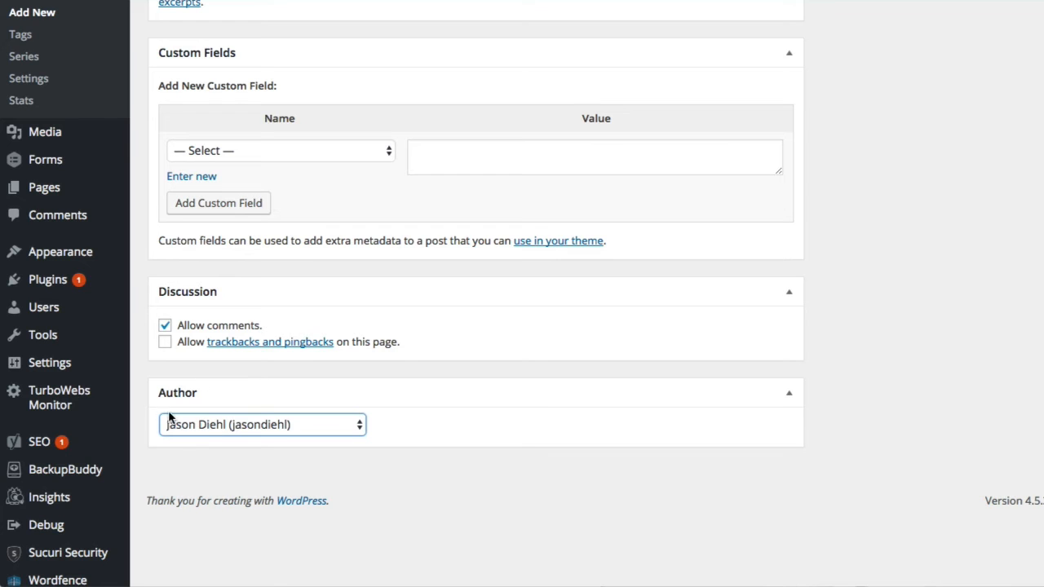
pyautogui.scroll(-1, 193, 433)
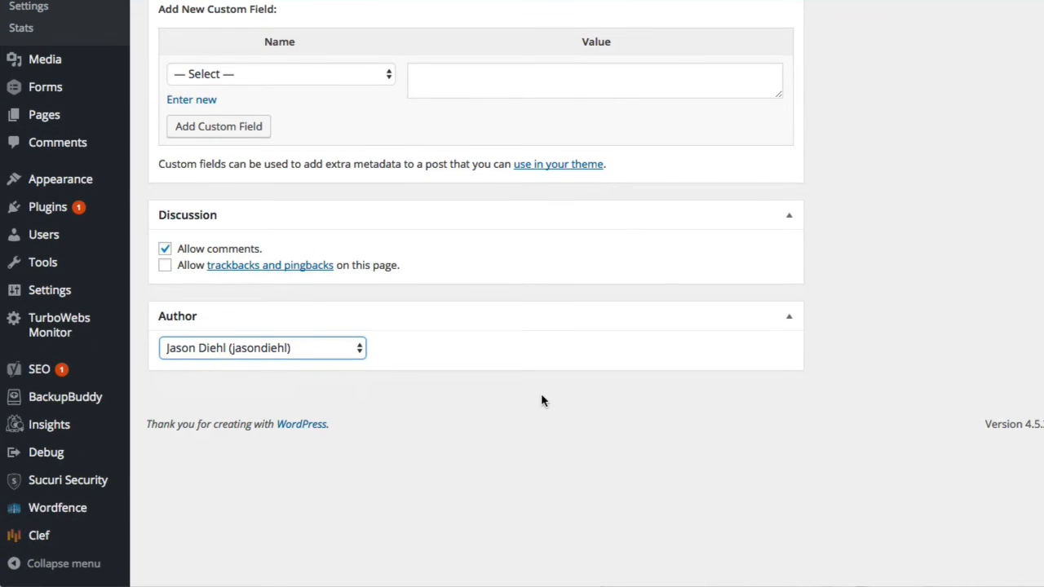
# Look over the podcast series page and the podcast tags page
pyautogui.scroll(10, 544, 401)
pyautogui.scroll(3, 665, 343)
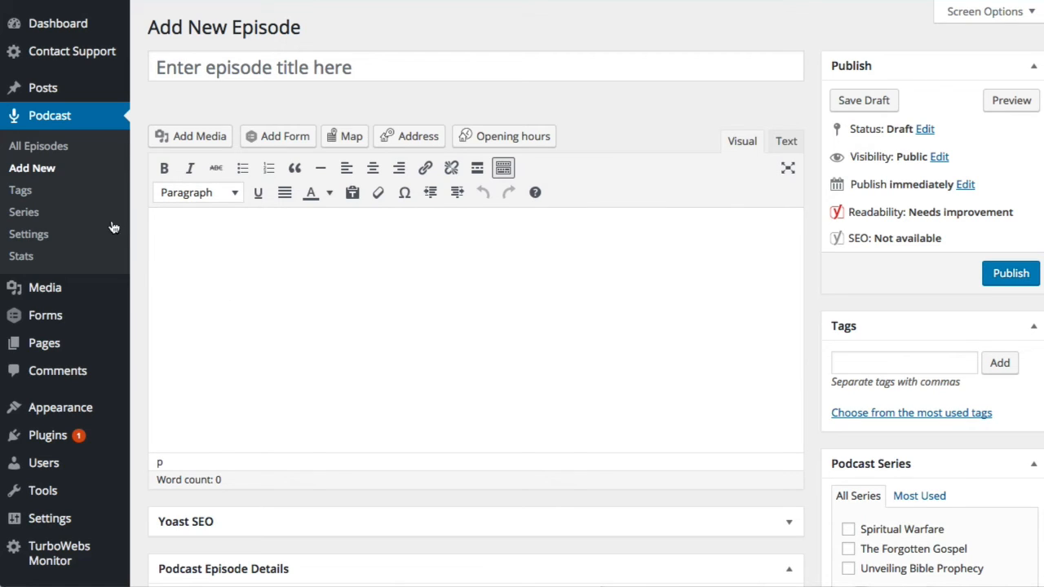
pyautogui.click(46, 215)
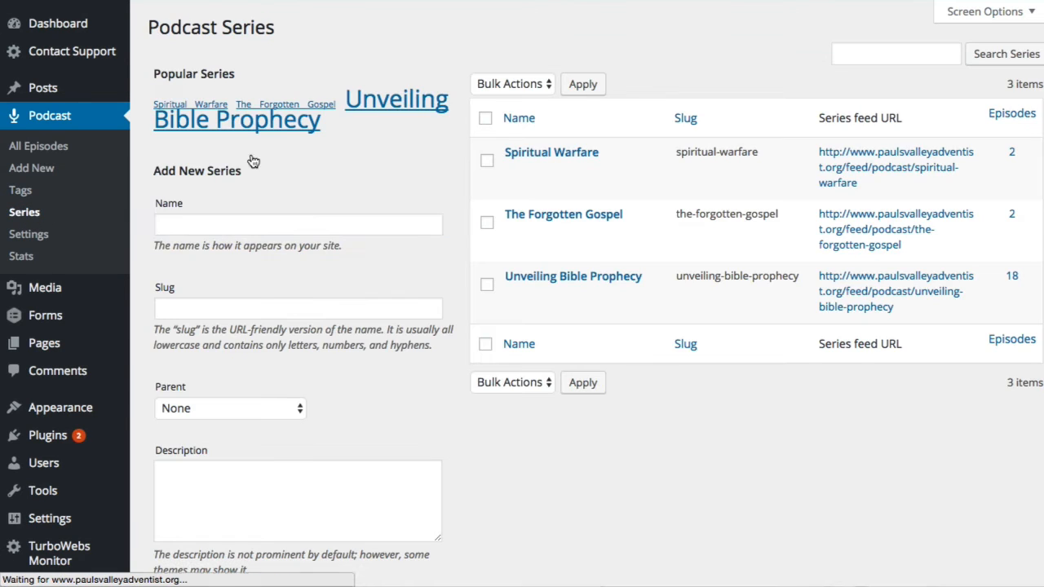
pyautogui.click(23, 194)
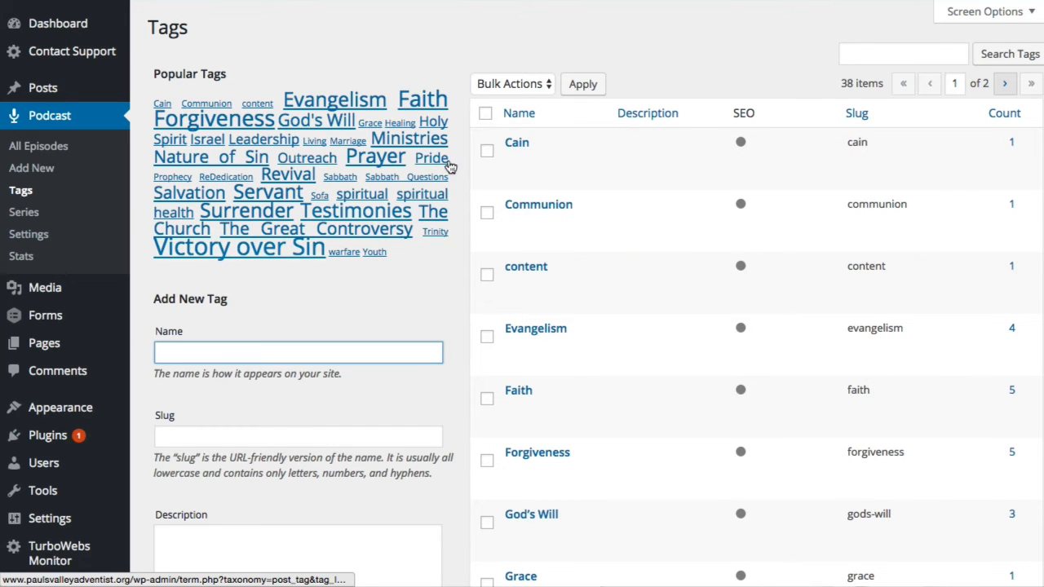
pyautogui.scroll(-1, 220, 283)
pyautogui.scroll(1, 219, 284)
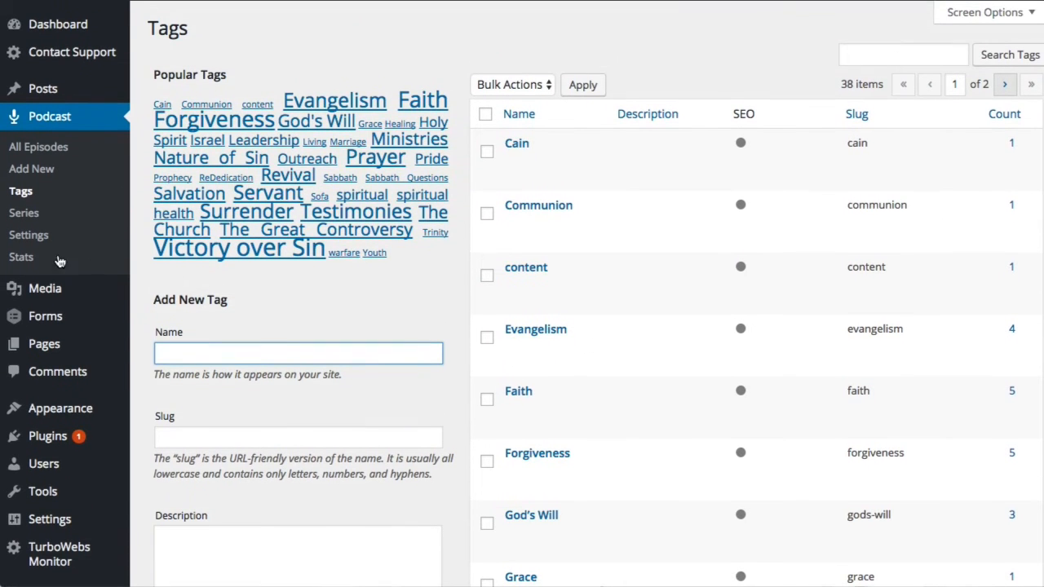
# Review the podcast's general, feed details, security and redirection settings without changing them
pyautogui.click(37, 235)
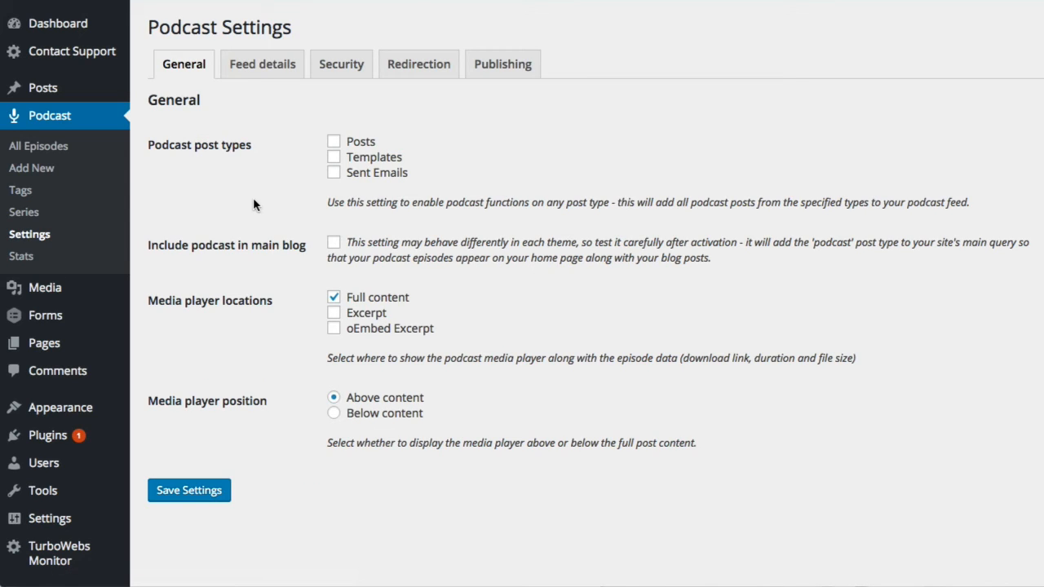
pyautogui.click(274, 71)
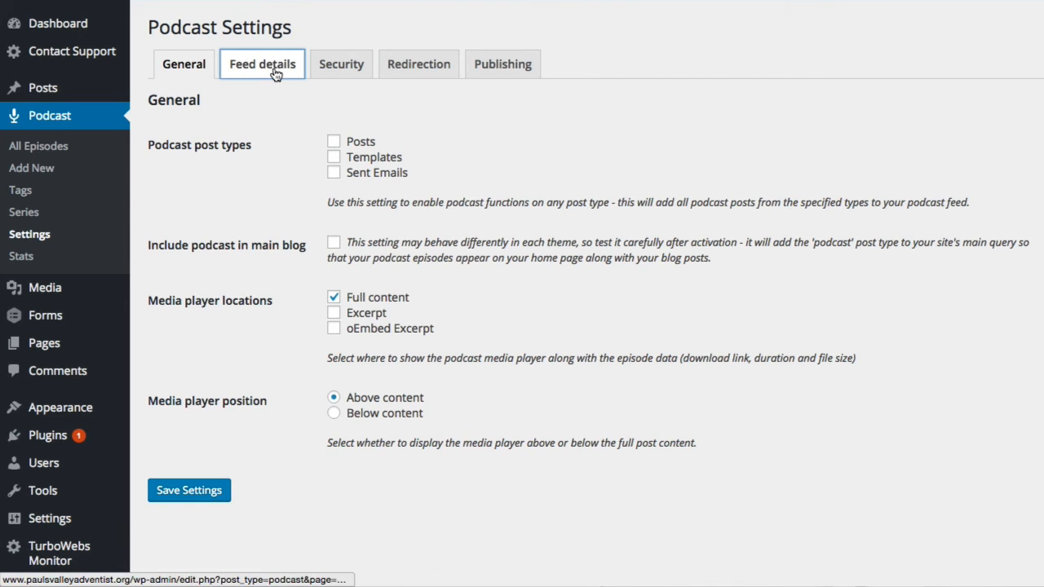
pyautogui.scroll(-7, 263, 206)
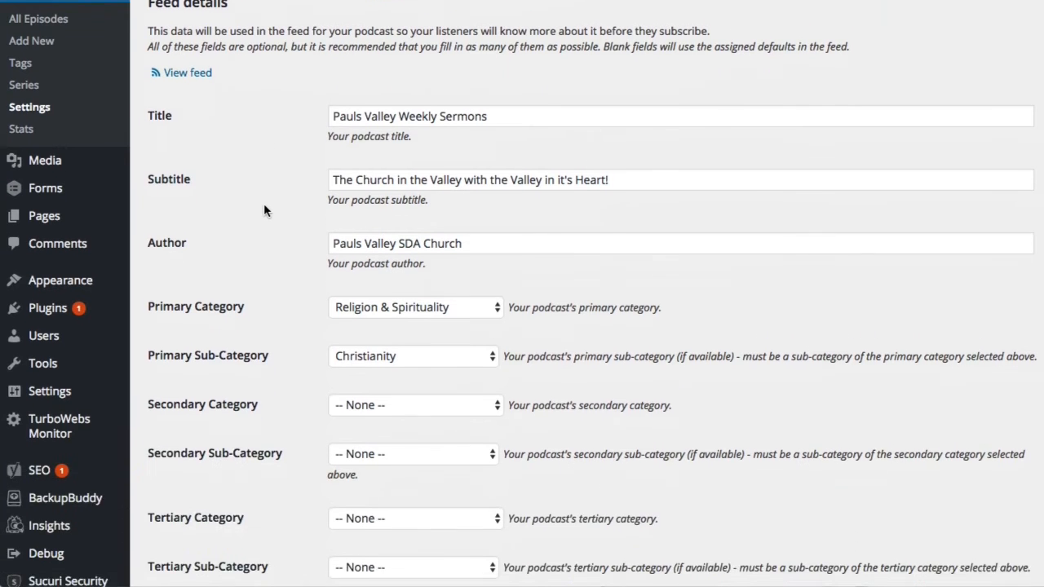
pyautogui.scroll(8, 263, 209)
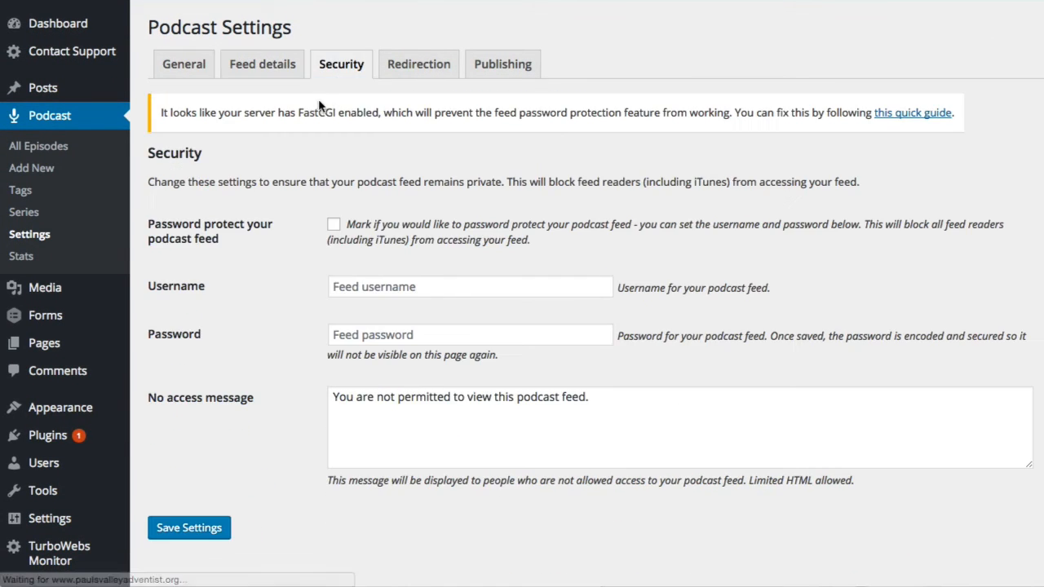
pyautogui.click(415, 65)
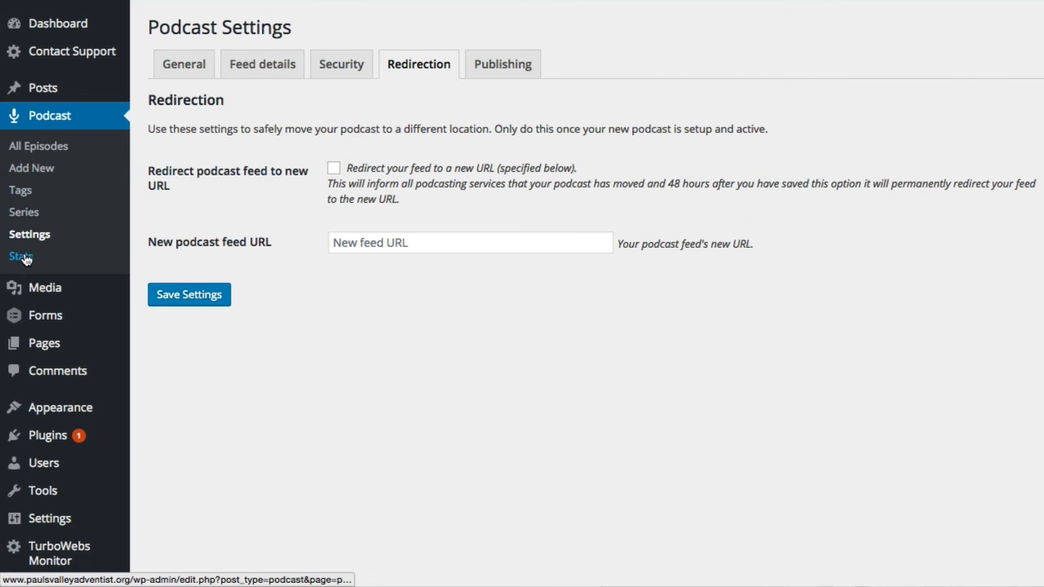
# Open the podcast statistics for all episodes and examine the at-a-glance listen figures for today, this week and last week
pyautogui.click(81, 249)
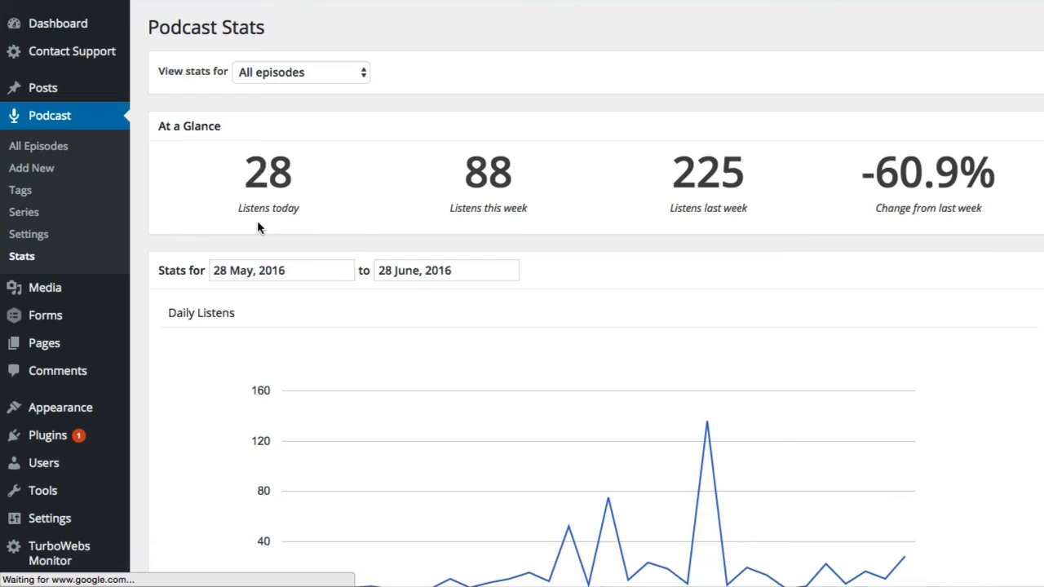
pyautogui.scroll(-2, 276, 218)
pyautogui.scroll(-4, 163, 250)
pyautogui.scroll(6, 168, 243)
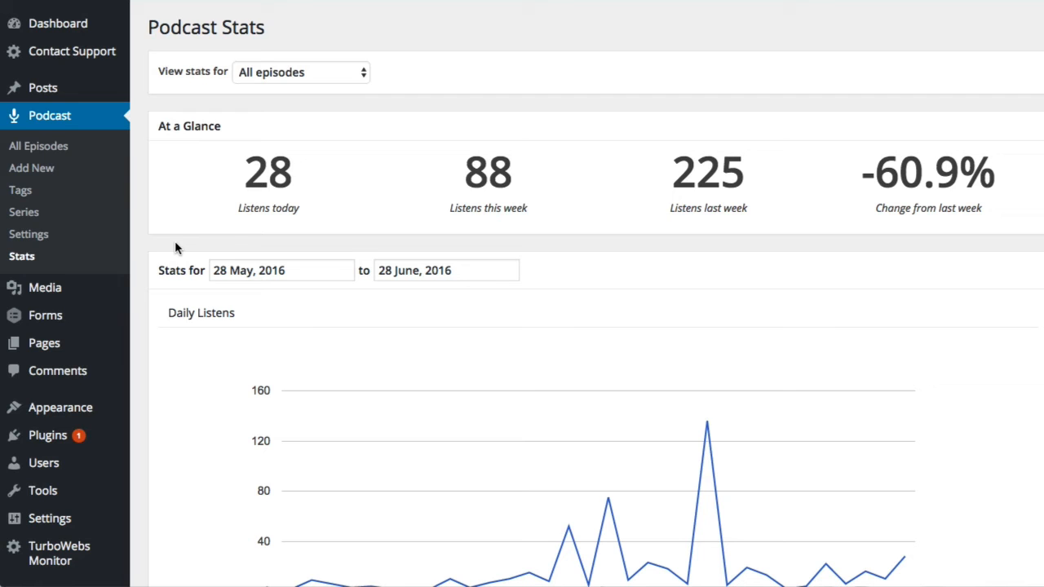
pyautogui.scroll(-1, 166, 238)
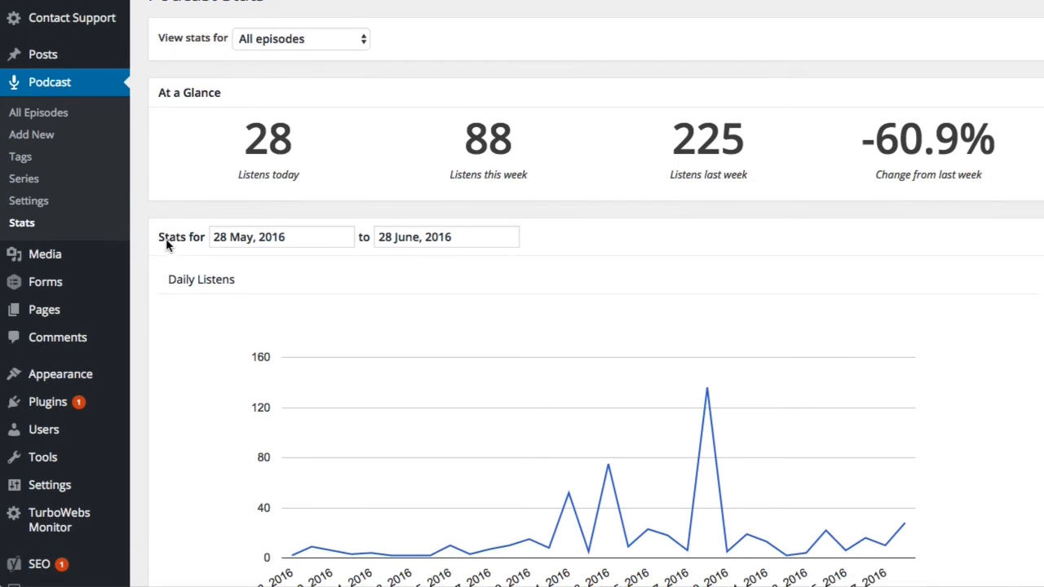
pyautogui.moveTo(205, 125); pyautogui.dragTo(217, 105)
pyautogui.click(253, 159)
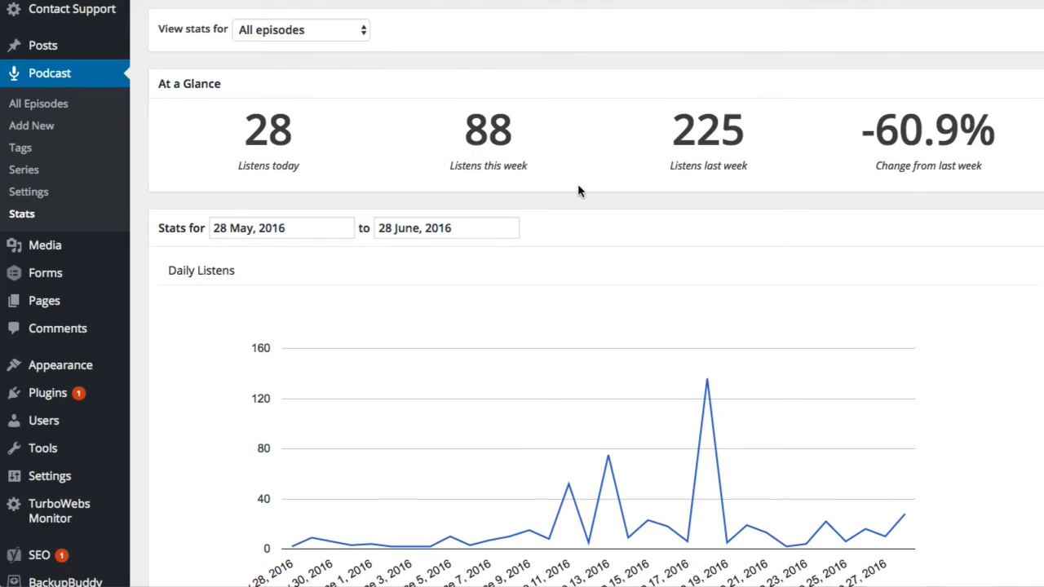
pyautogui.moveTo(665, 111); pyautogui.dragTo(783, 180)
pyautogui.click(780, 178)
# Inspect individual days on the Daily Listens chart, including the highest peak
pyautogui.scroll(-3, 196, 272)
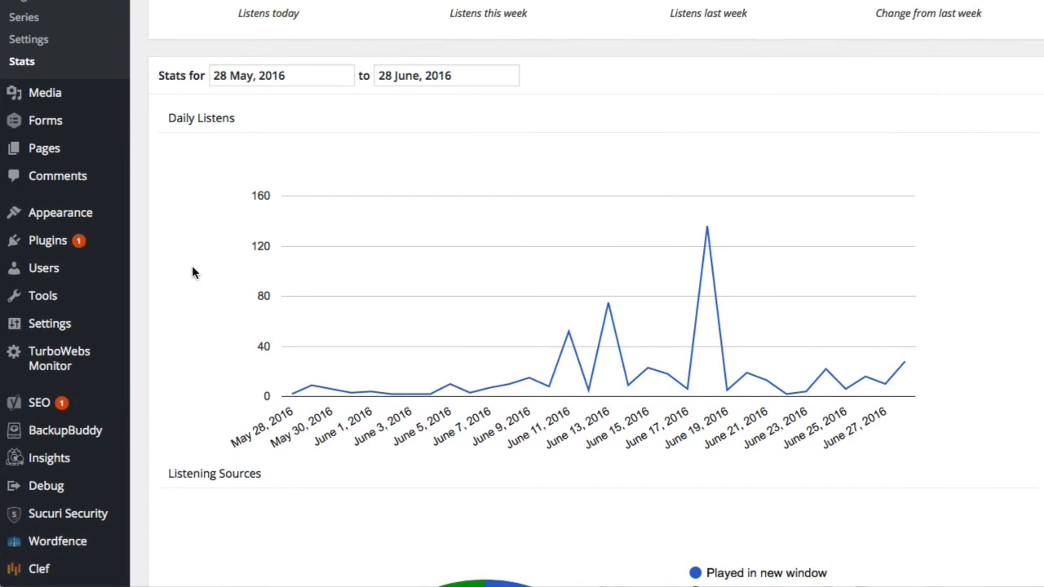
pyautogui.moveTo(329, 384)
pyautogui.moveTo(707, 225)
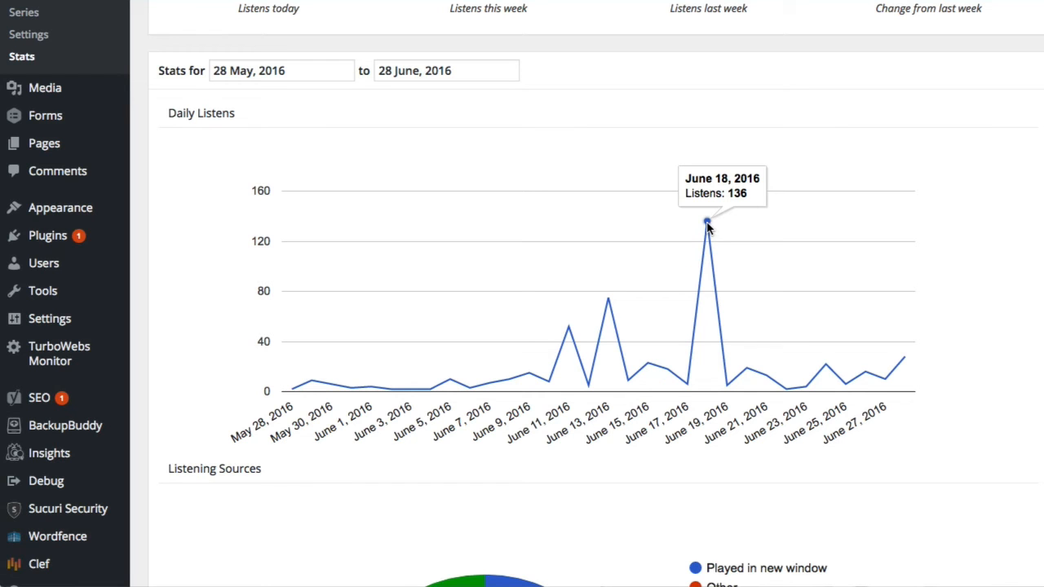
pyautogui.moveTo(586, 309)
# Inspect the Other, Direct download and Audio player shares in the Listening Sources chart
pyautogui.scroll(-8, 585, 309)
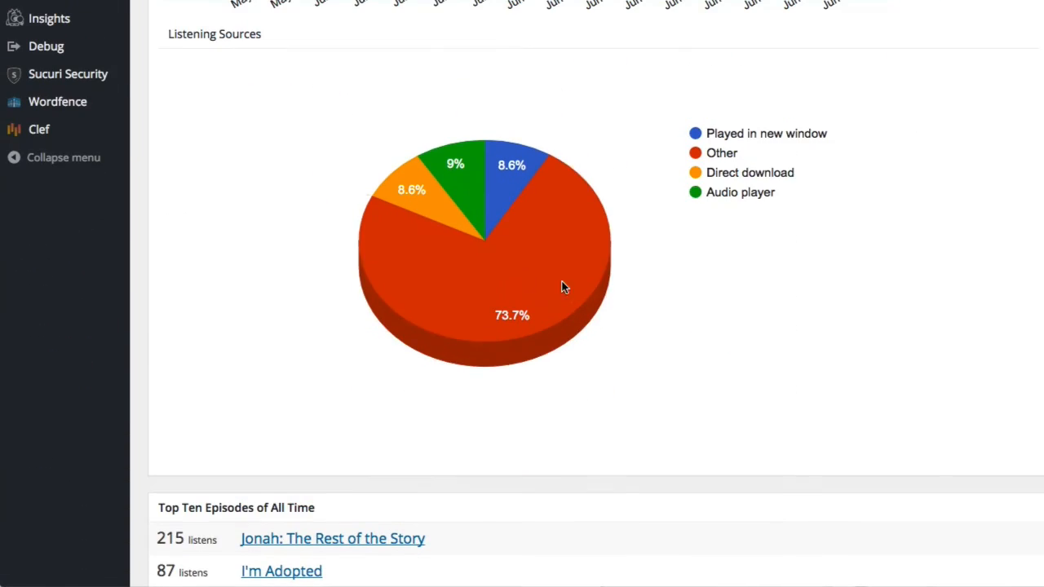
pyautogui.moveTo(541, 226)
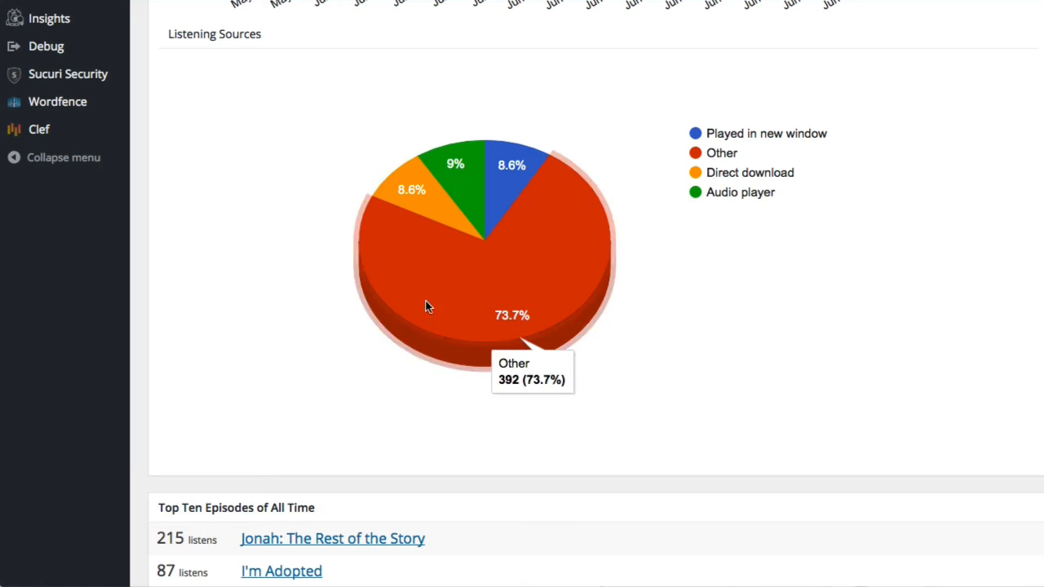
pyautogui.moveTo(410, 194)
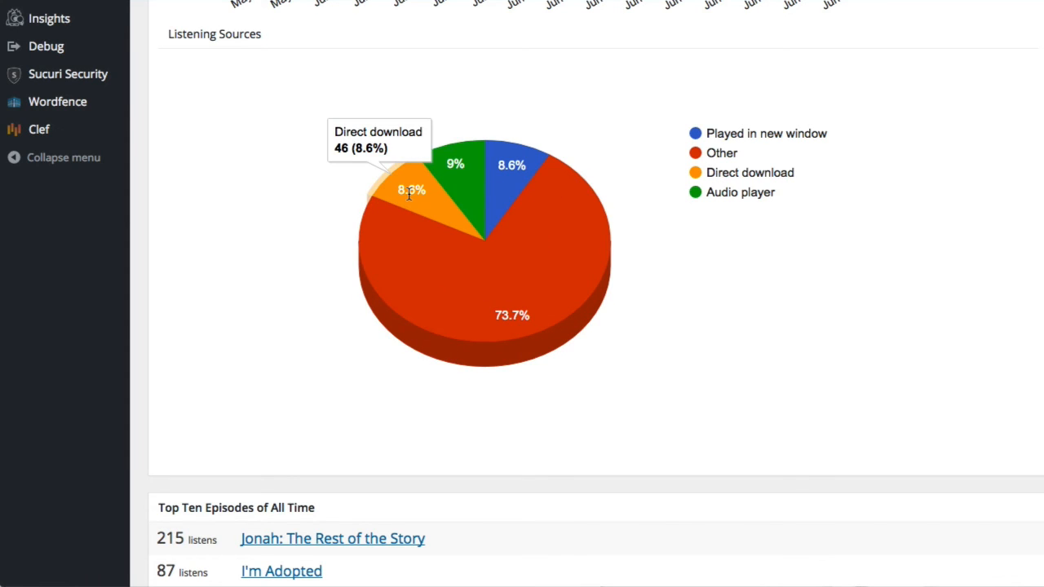
pyautogui.moveTo(453, 165)
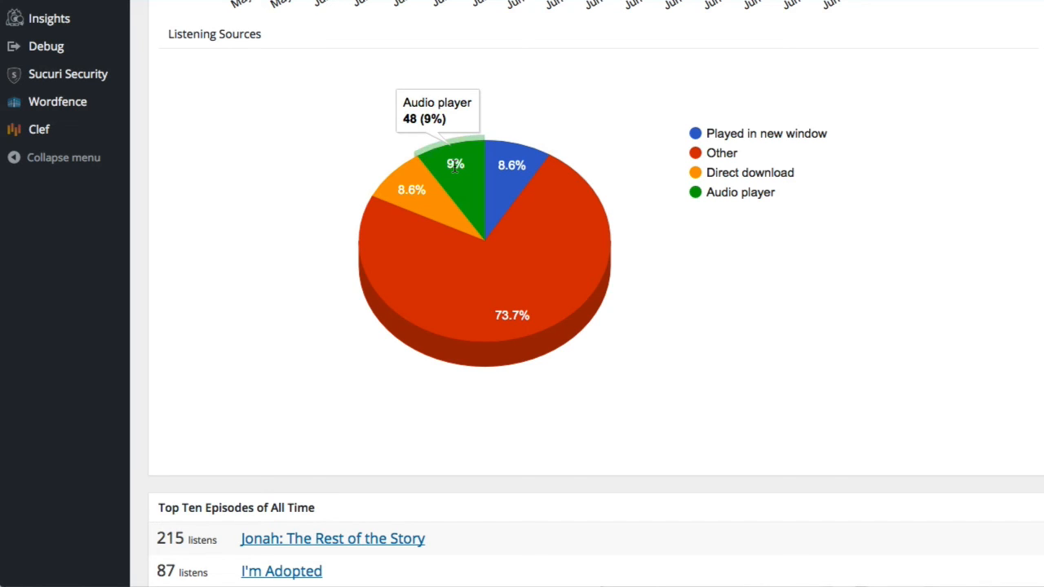
pyautogui.moveTo(513, 287)
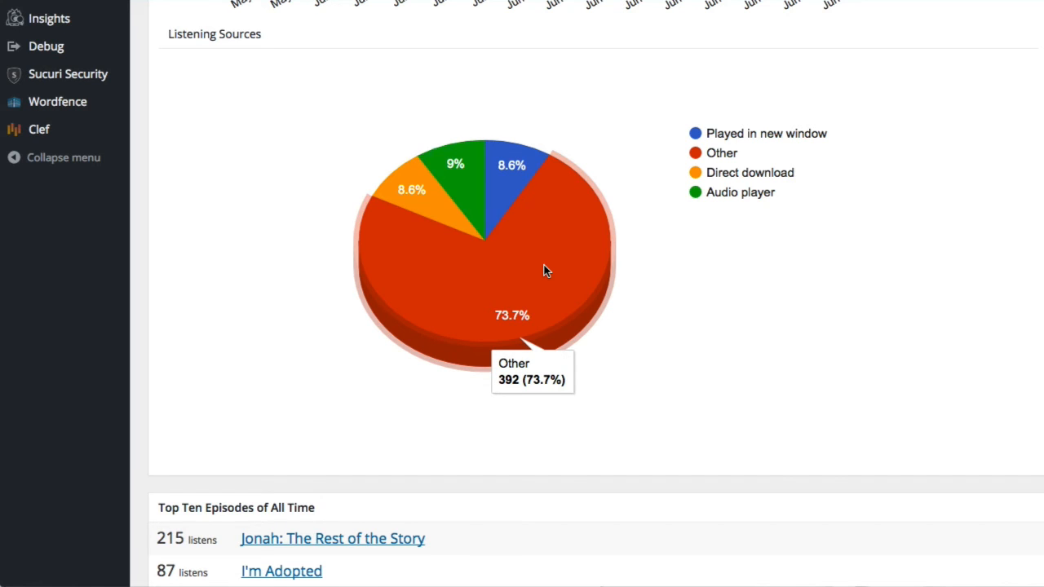
# Read through the Top Ten Episodes of All Time list in the podcast statistics
pyautogui.scroll(-1, 548, 271)
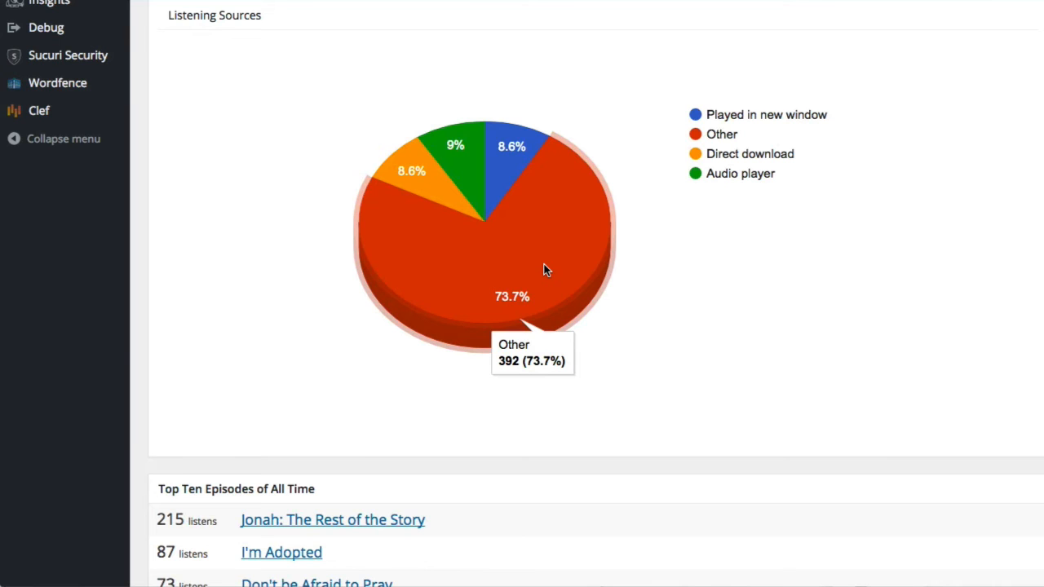
pyautogui.scroll(-1, 292, 270)
pyautogui.scroll(-2, 133, 295)
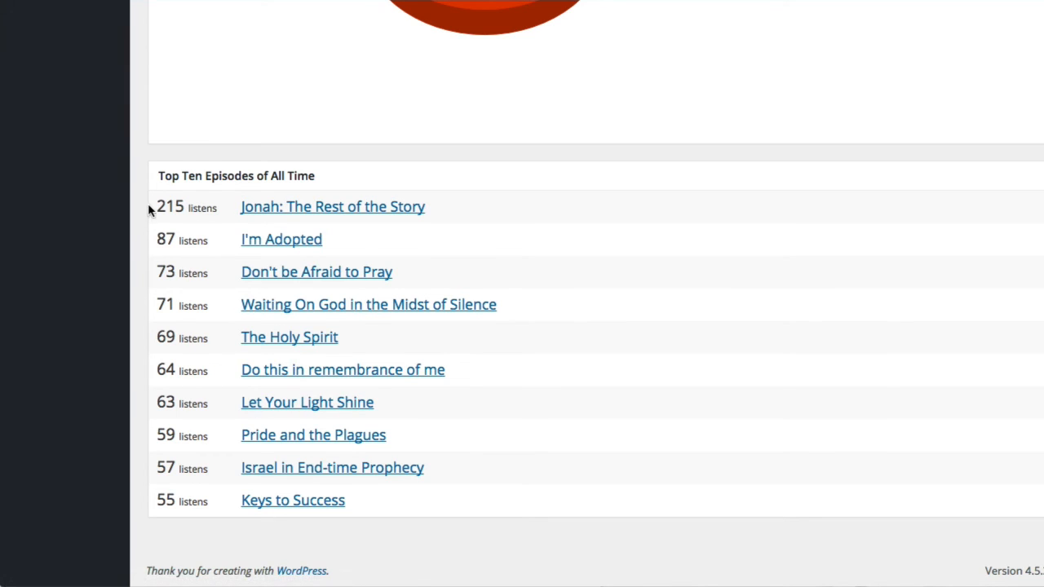
# Compare the Jonah: The Rest of the Story entry with the episodes from I'm Adopted to Keys to Success by highlighting each group
pyautogui.moveTo(154, 206); pyautogui.dragTo(530, 210)
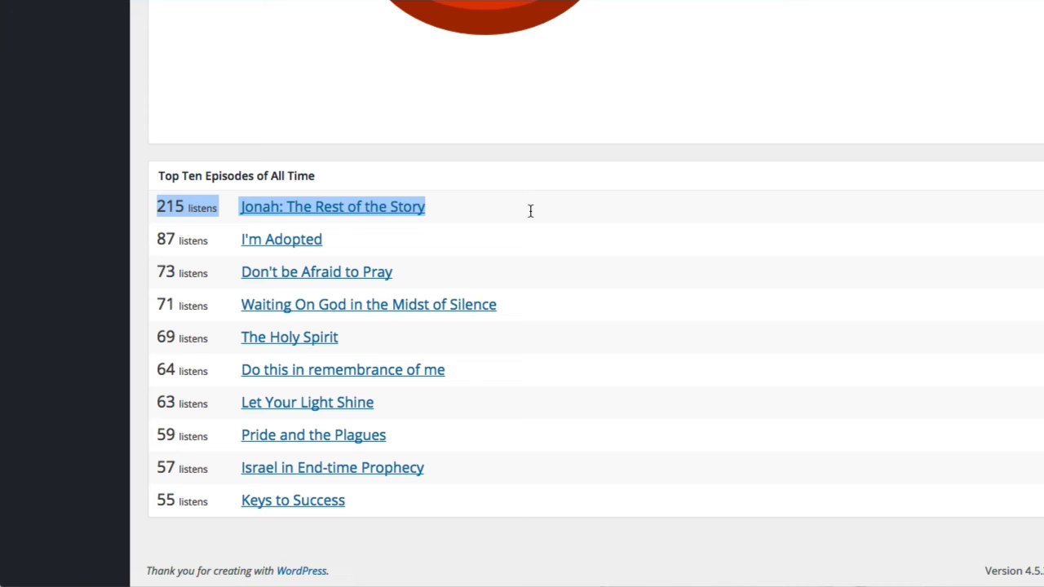
pyautogui.click(411, 239)
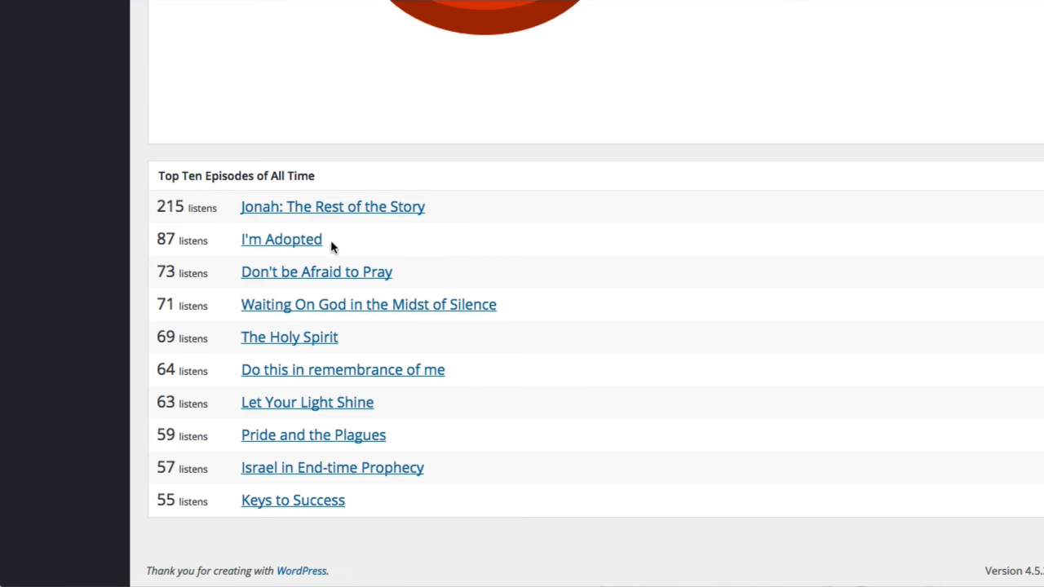
pyautogui.moveTo(153, 237); pyautogui.dragTo(408, 498)
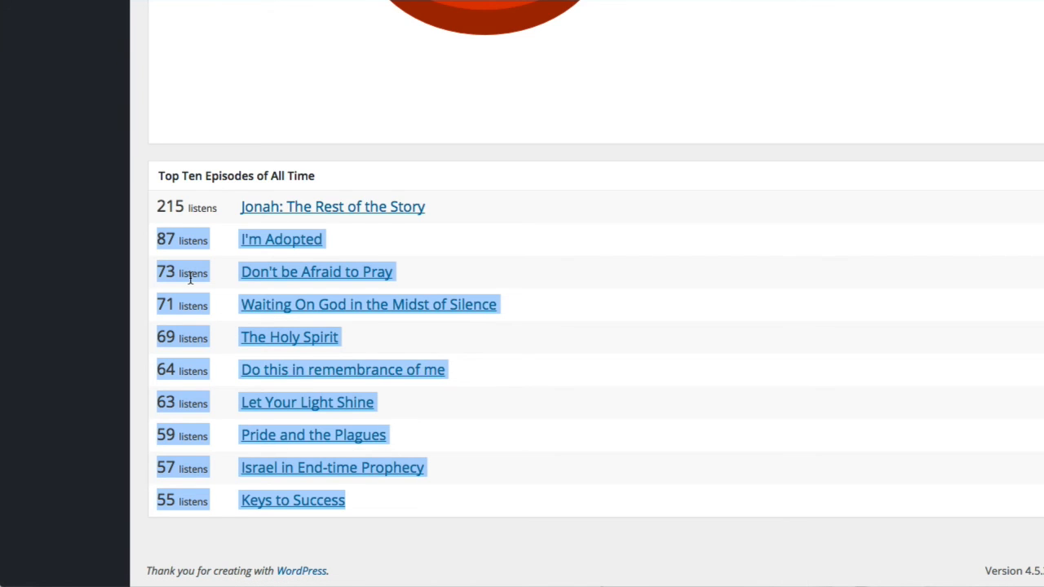
pyautogui.click(340, 245)
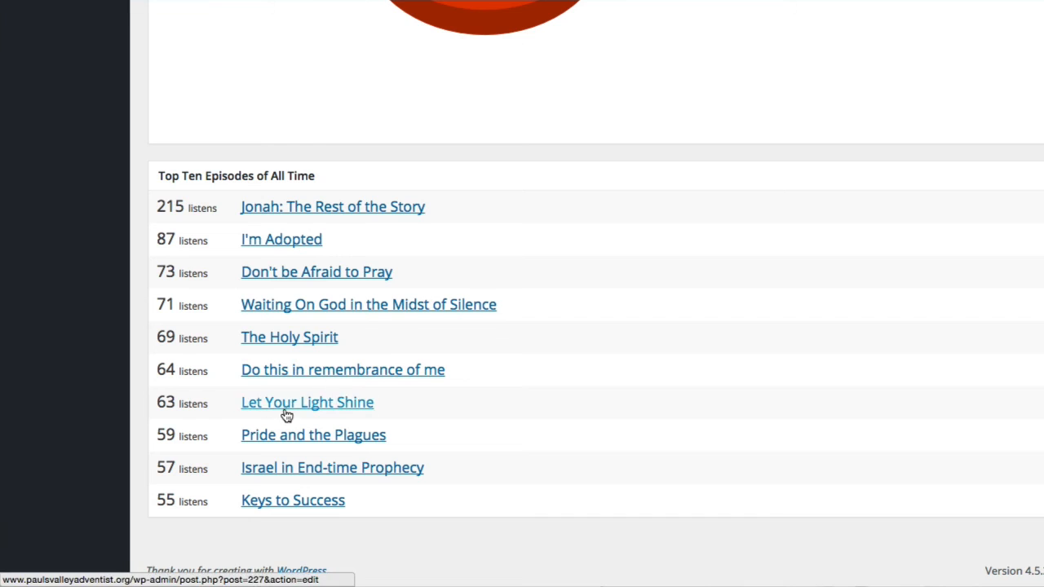
# Check which scopes the podcast statistics can be viewed for, keeping All episodes selected
pyautogui.scroll(15, 190, 432)
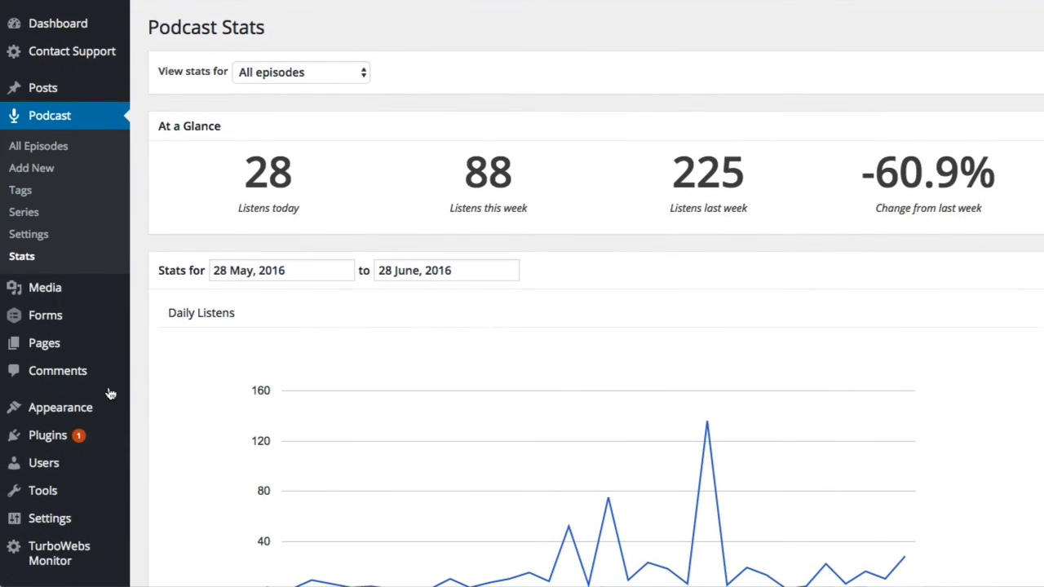
pyautogui.moveTo(47, 444)
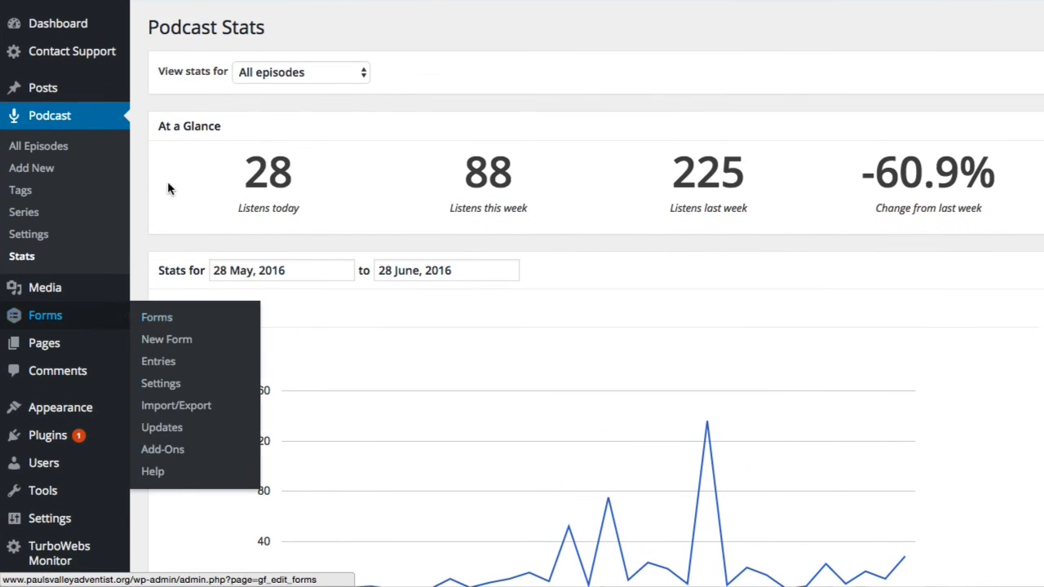
pyautogui.click(289, 74)
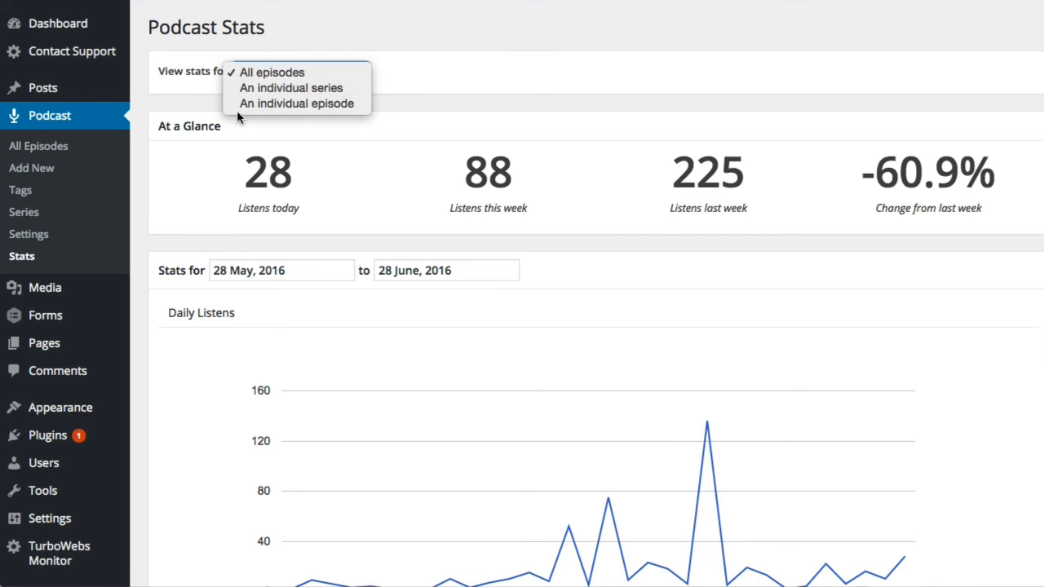
pyautogui.click(160, 108)
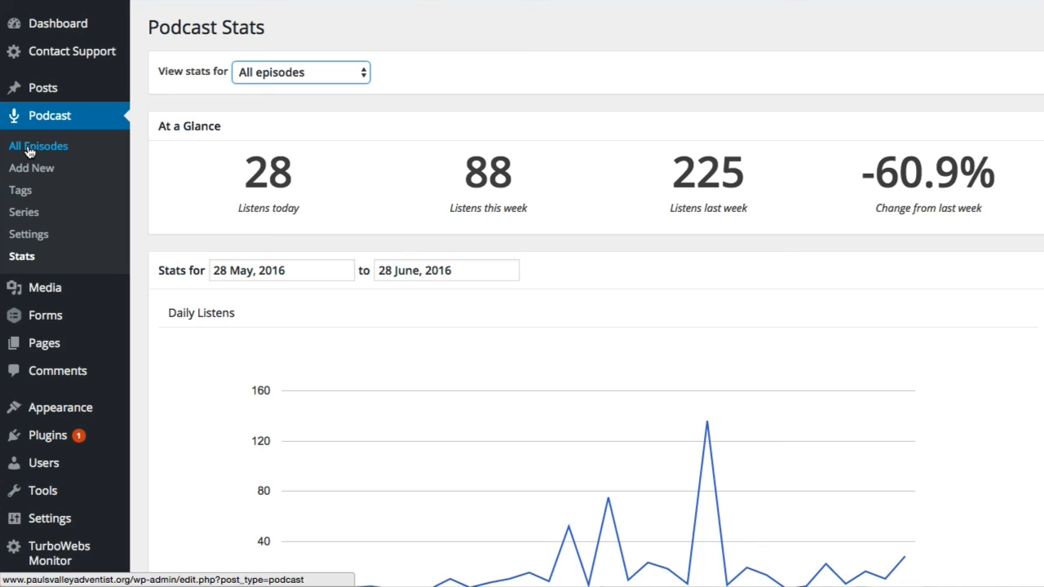
pyautogui.click(190, 104)
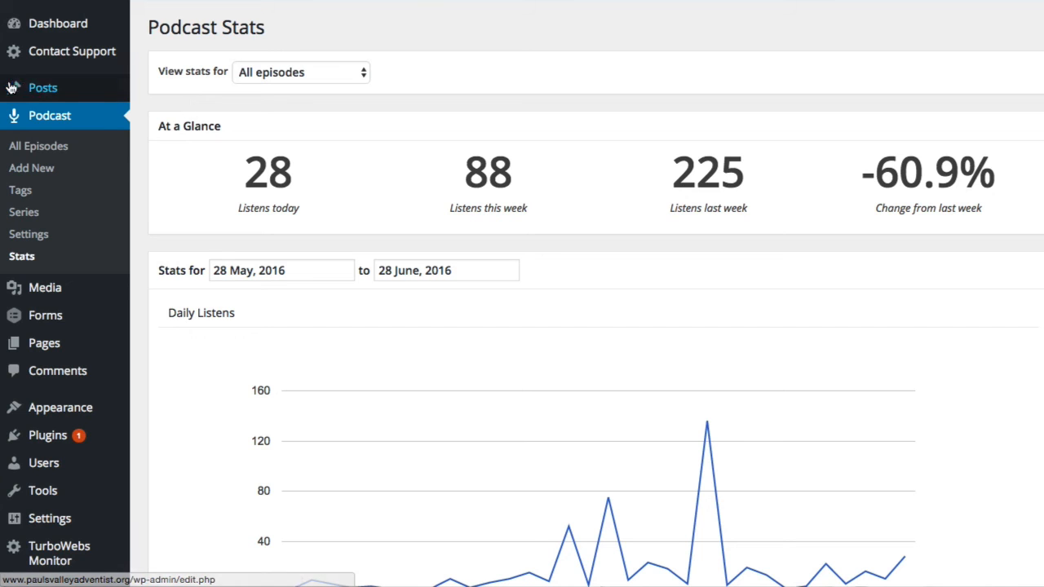
# Open the list of all blog posts and compare it with the list of all podcast episodes
pyautogui.click(118, 99)
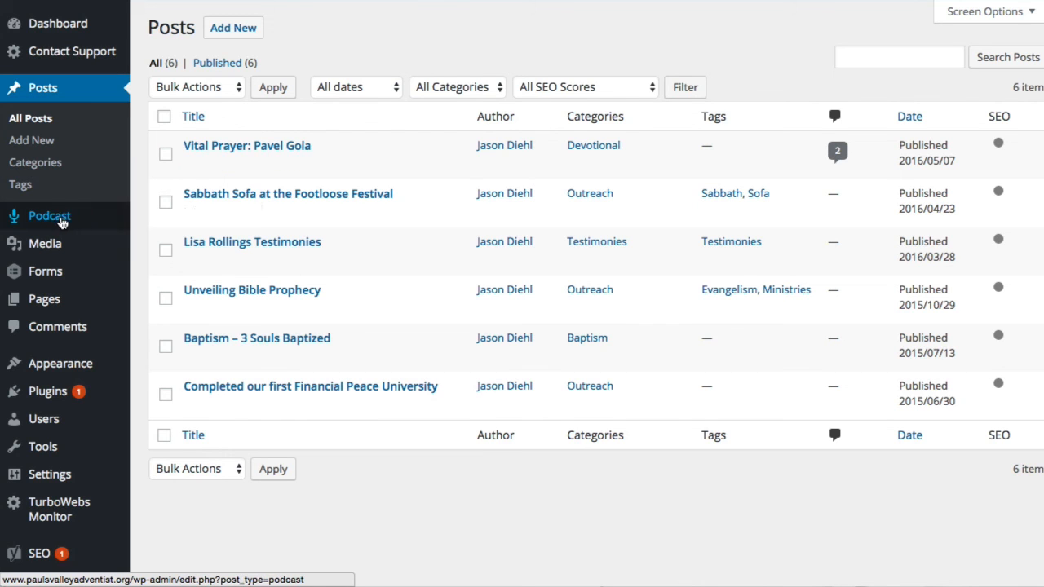
pyautogui.click(95, 222)
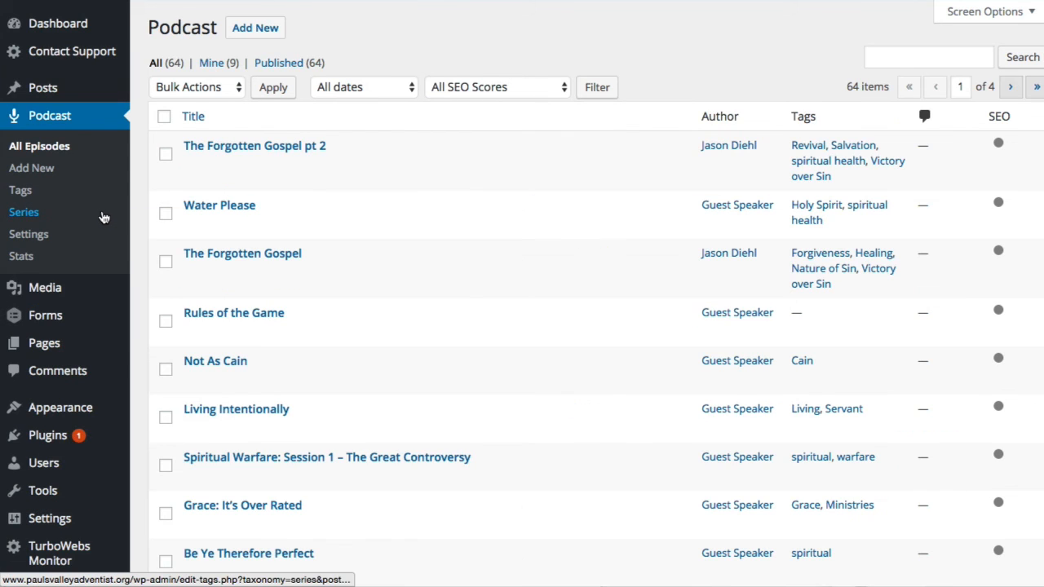
pyautogui.moveTo(69, 102)
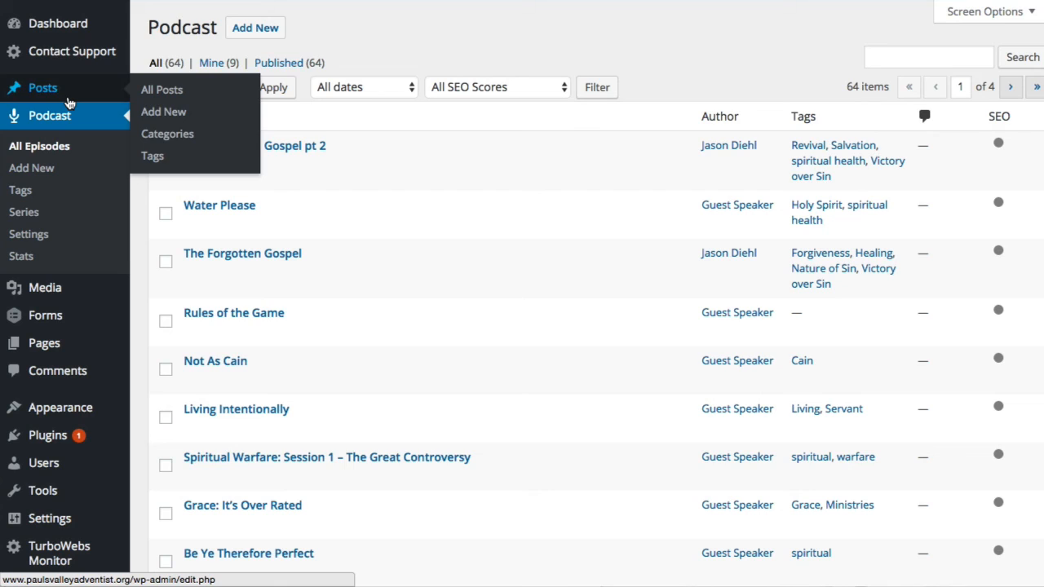